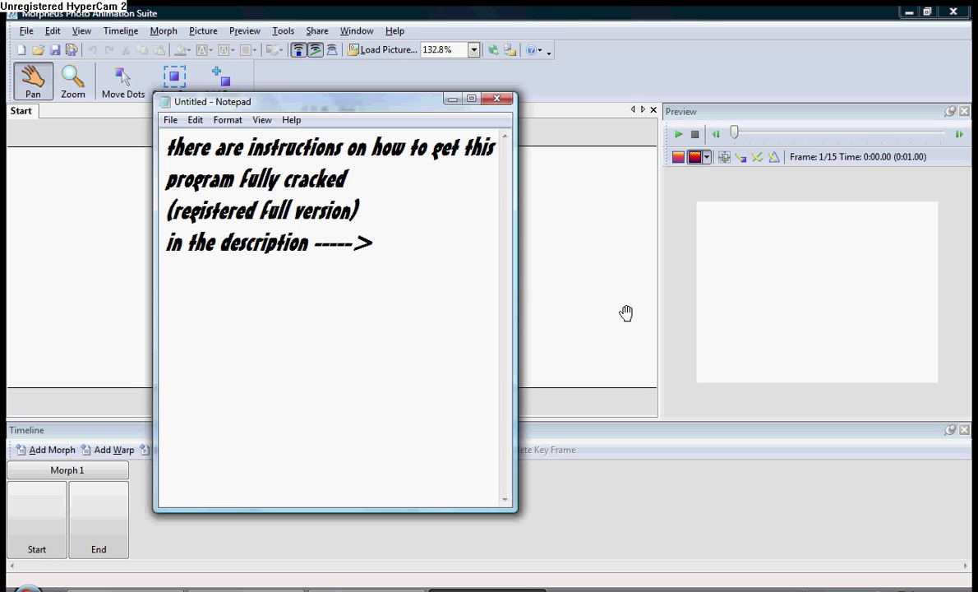
# Step: Minimize the Notepad note about the program so Morpheus's empty Start and End panes show
pyautogui.click(453, 100)
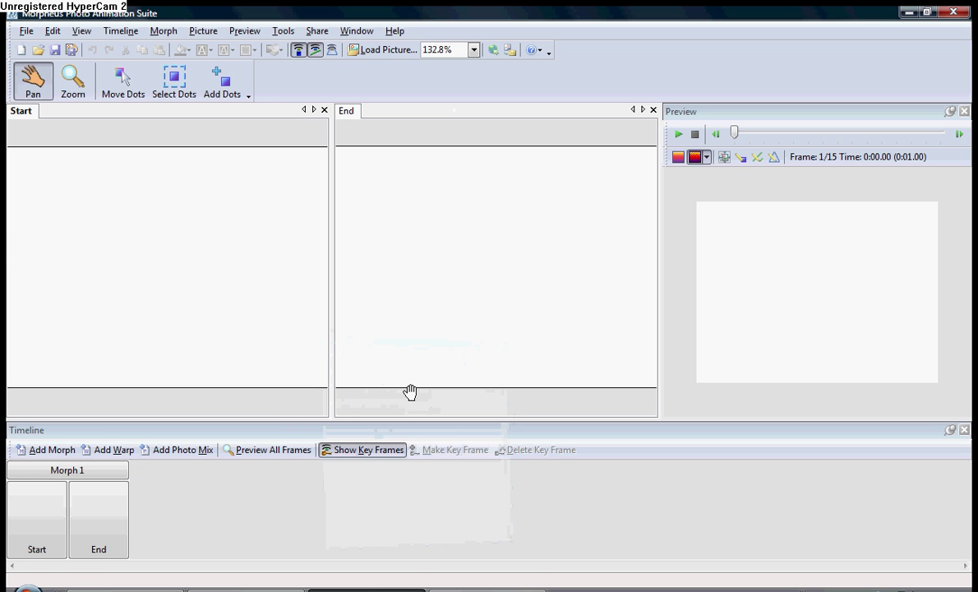
# Step: Start a new blank layout and add Morph 2 to the timeline
pyautogui.click(24, 31)
pyautogui.click(52, 55)
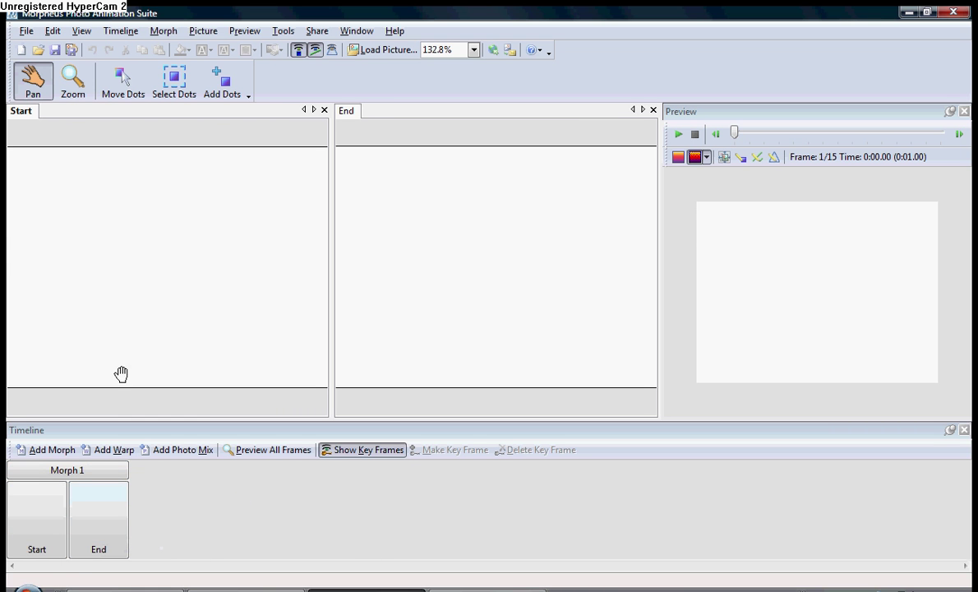
pyautogui.click(34, 454)
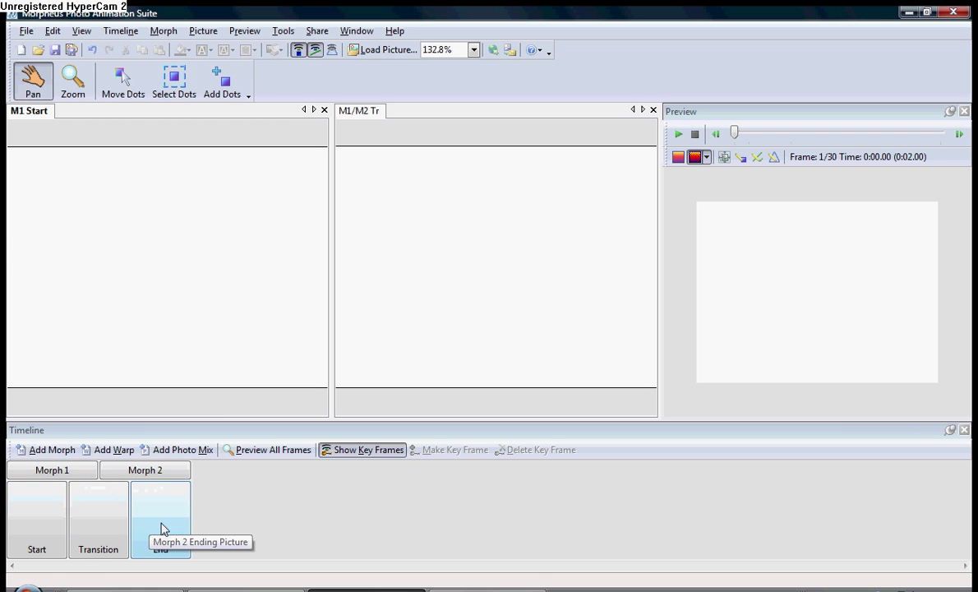
# Step: Load the yawning cat photo as the Morph 1 start picture
pyautogui.click(37, 519)
pyautogui.rightClick(36, 518)
pyautogui.click(72, 488)
pyautogui.click(376, 398)
pyautogui.click(738, 461)
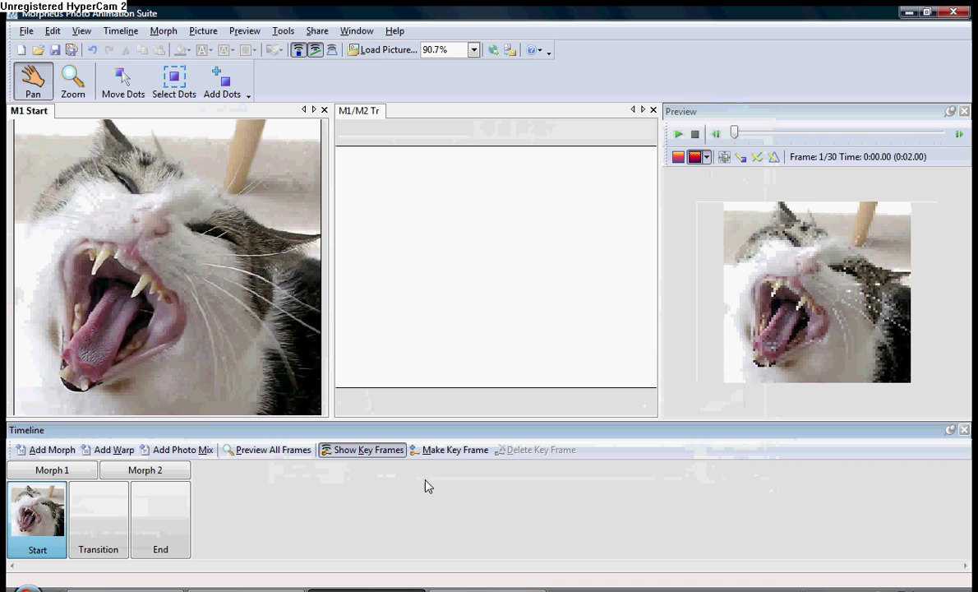
# Step: Load the bunny-eared ferret photo as the transition picture
pyautogui.click(99, 518)
pyautogui.rightClick(98, 518)
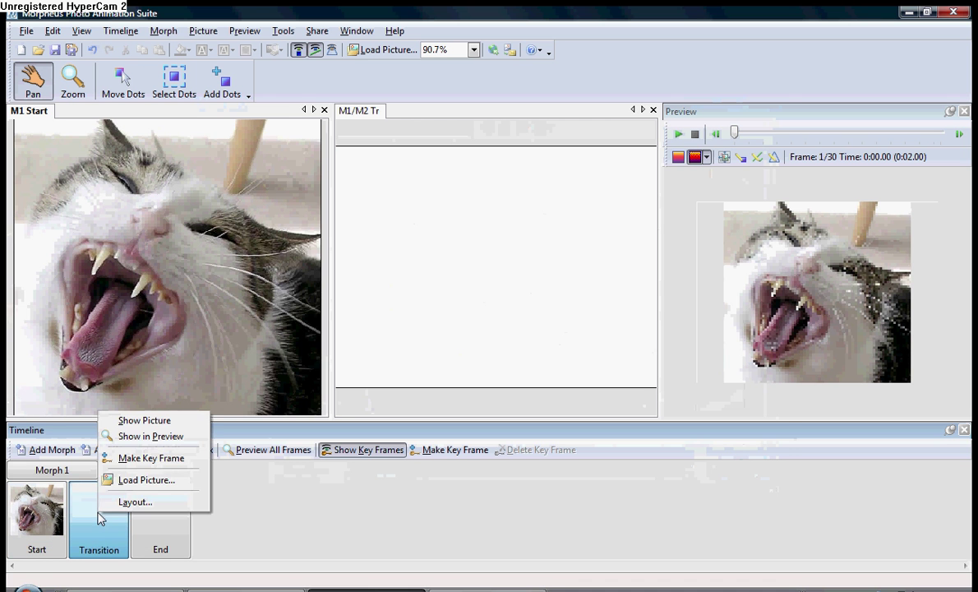
pyautogui.click(161, 480)
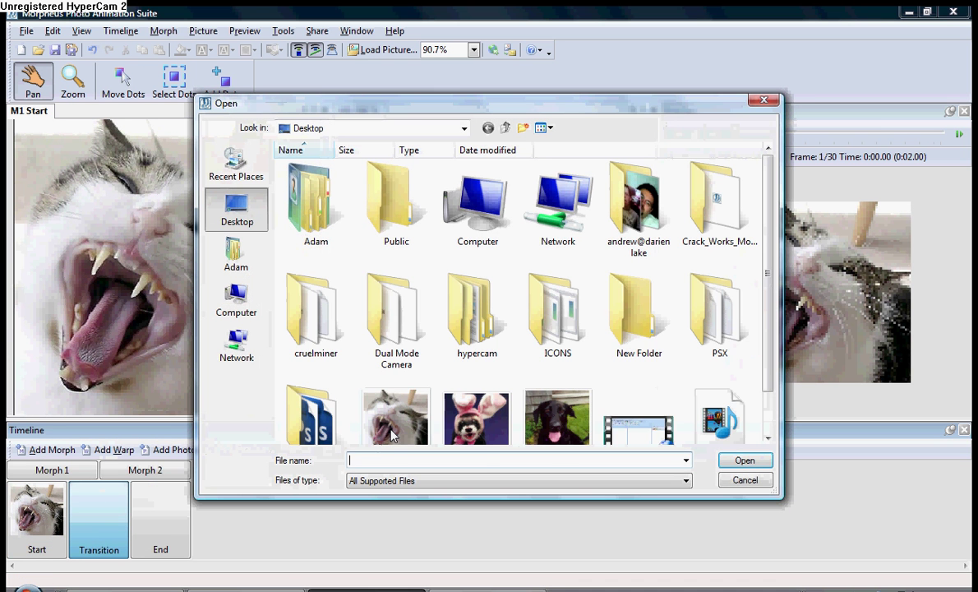
pyautogui.click(490, 420)
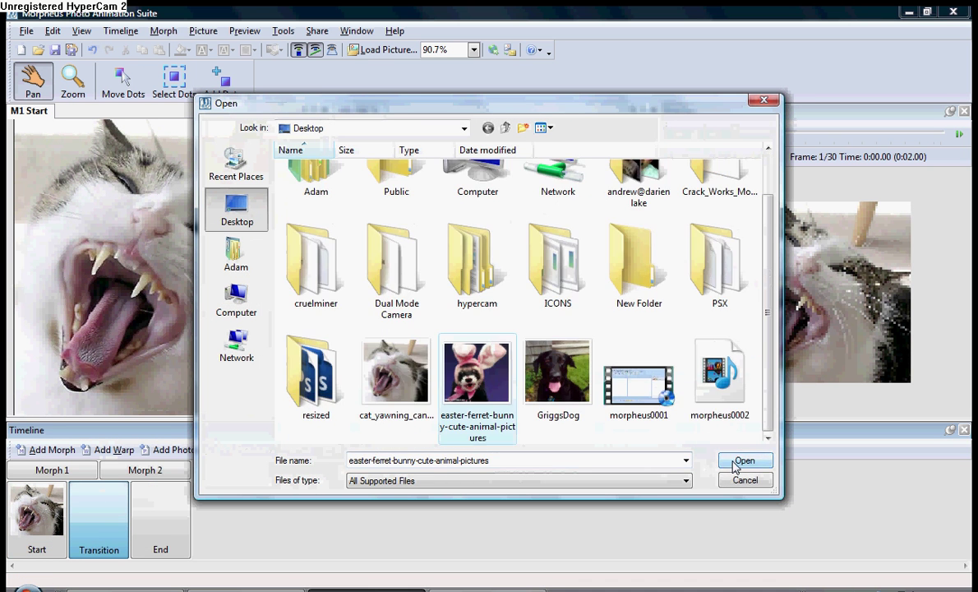
pyautogui.click(742, 460)
# Step: Load the GriggsDog photo as the end picture and return to Morph 1
pyautogui.click(189, 538)
pyautogui.rightClick(185, 517)
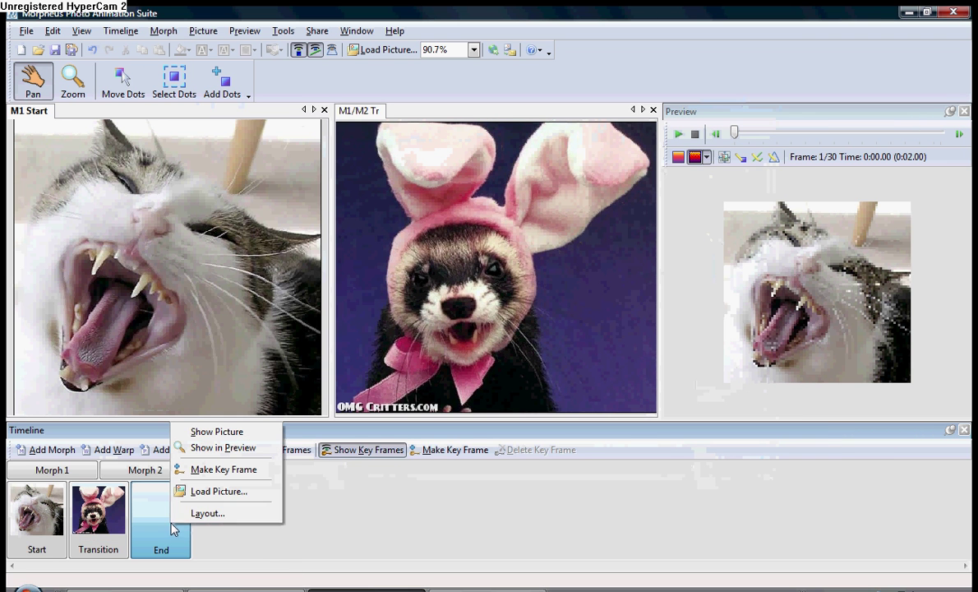
pyautogui.click(210, 459)
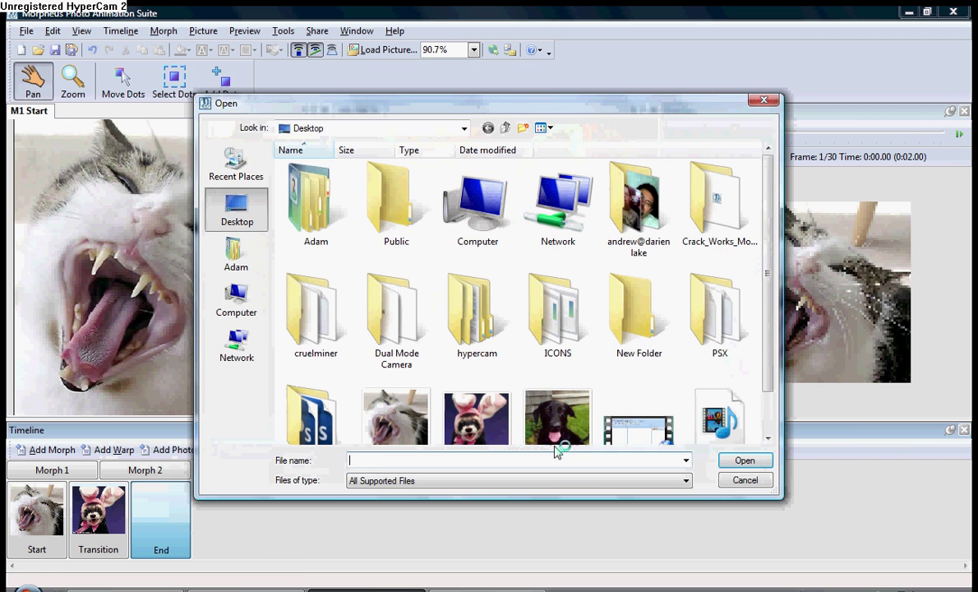
pyautogui.click(526, 411)
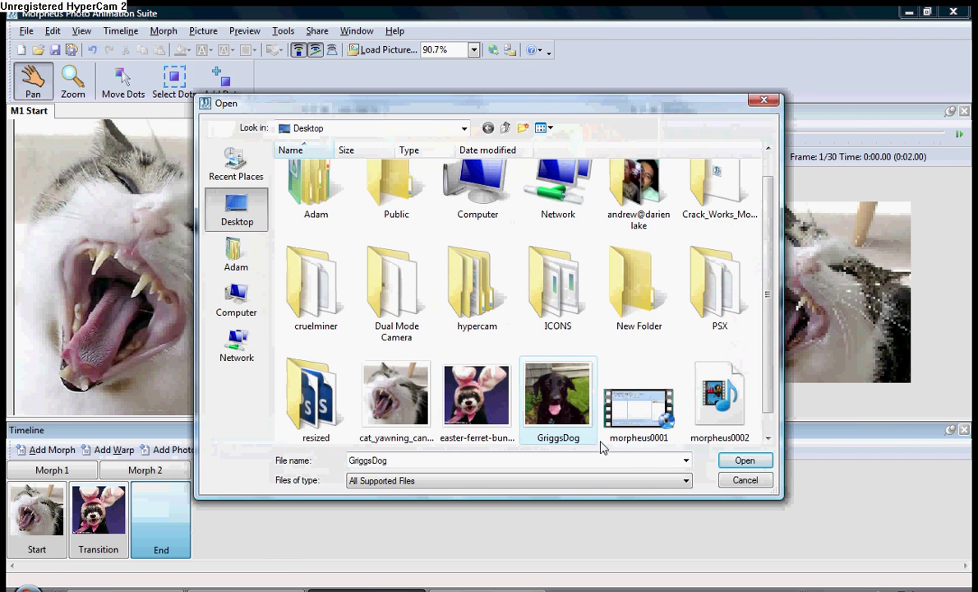
pyautogui.click(737, 461)
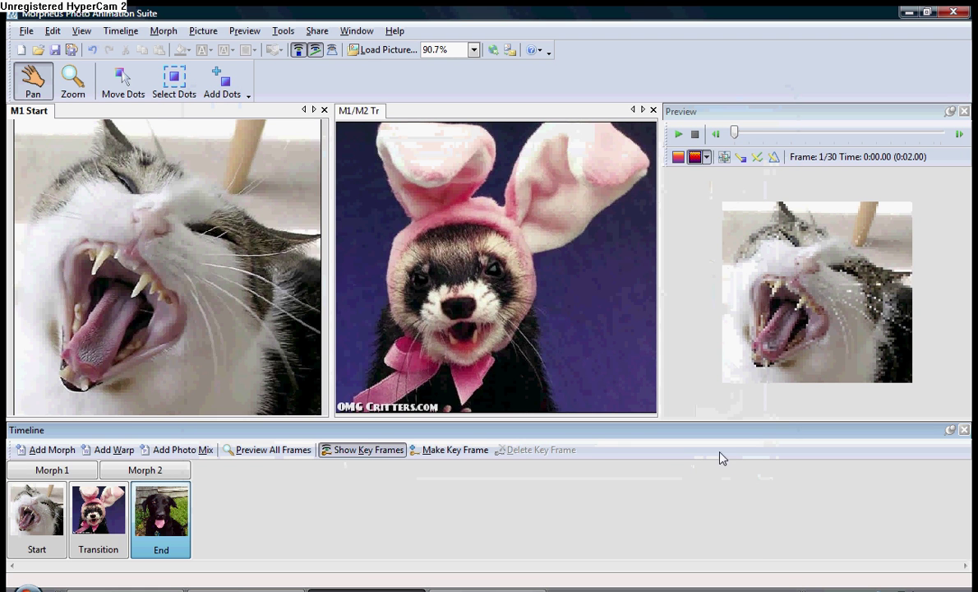
pyautogui.click(68, 477)
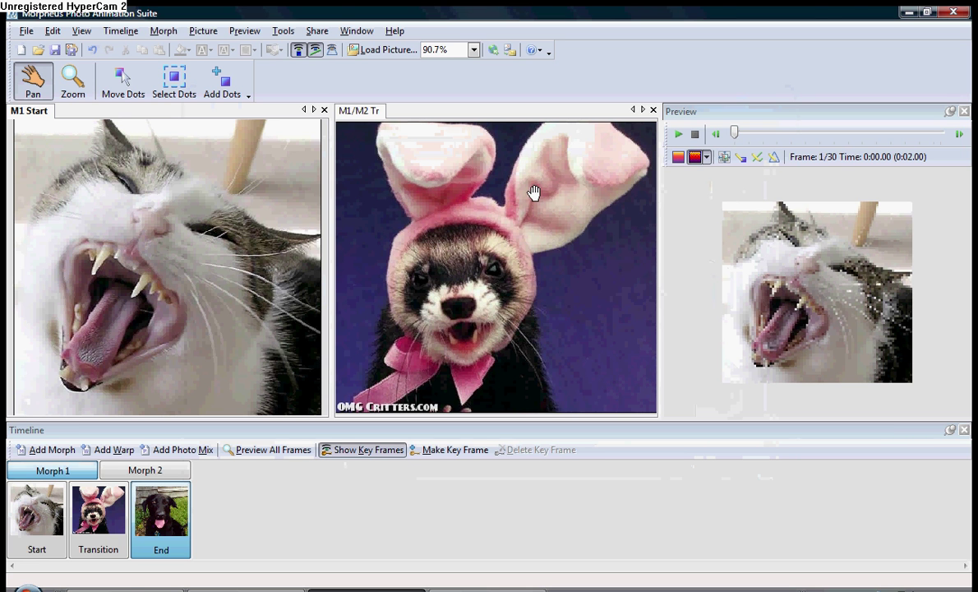
# Step: Set Render direction to Both ways in the Timeline Options and confirm
pyautogui.click(117, 31)
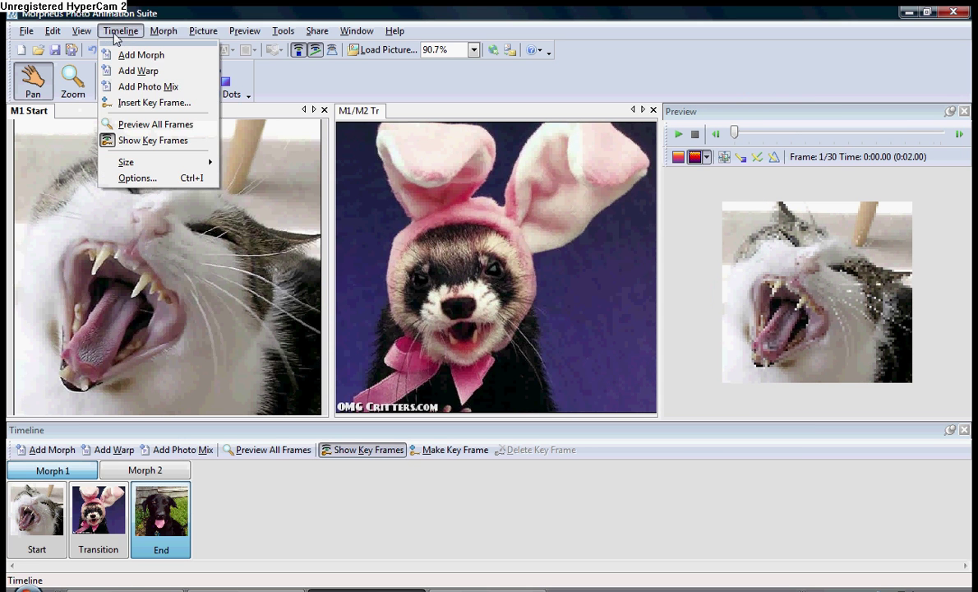
pyautogui.click(173, 178)
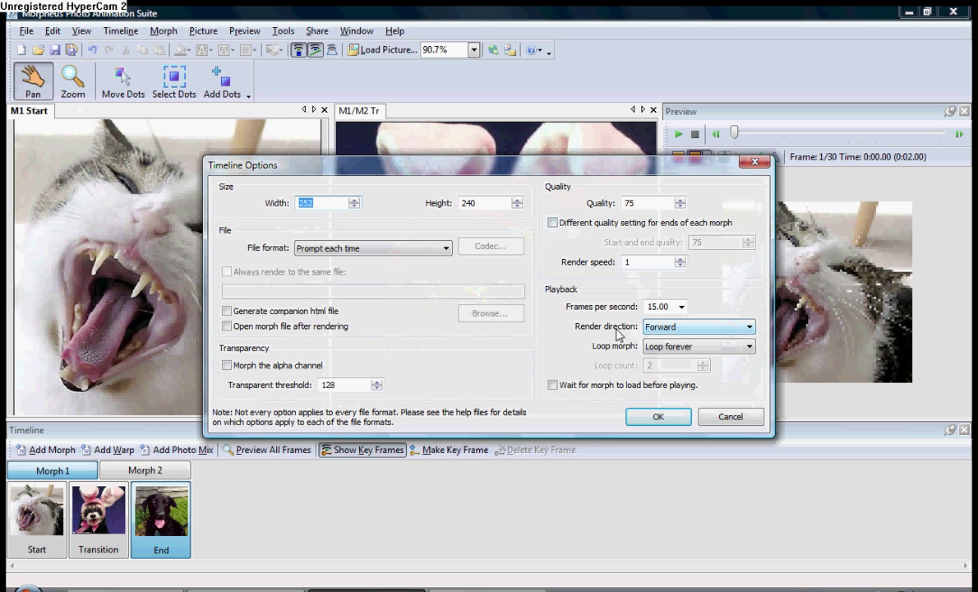
pyautogui.click(691, 332)
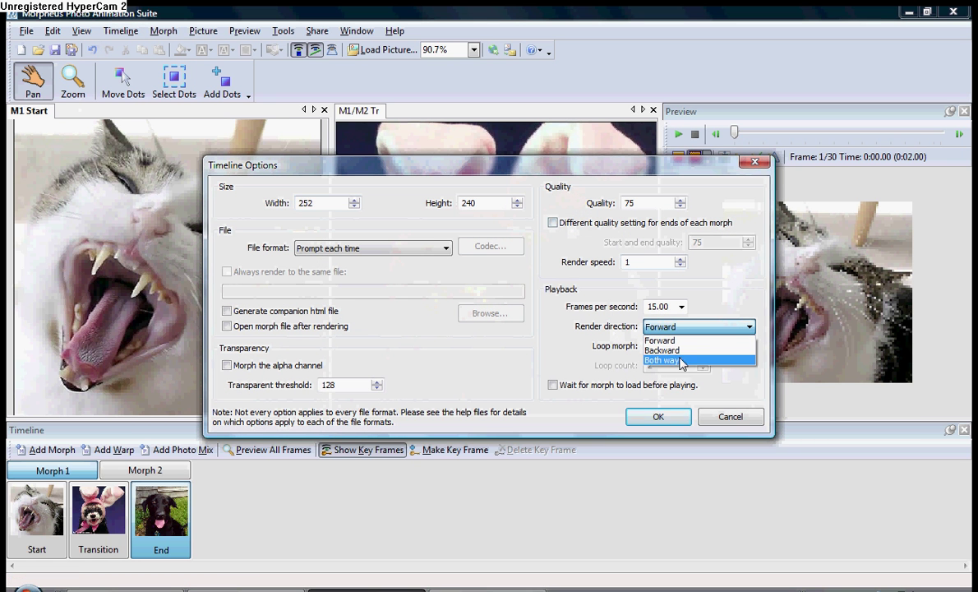
pyautogui.click(680, 362)
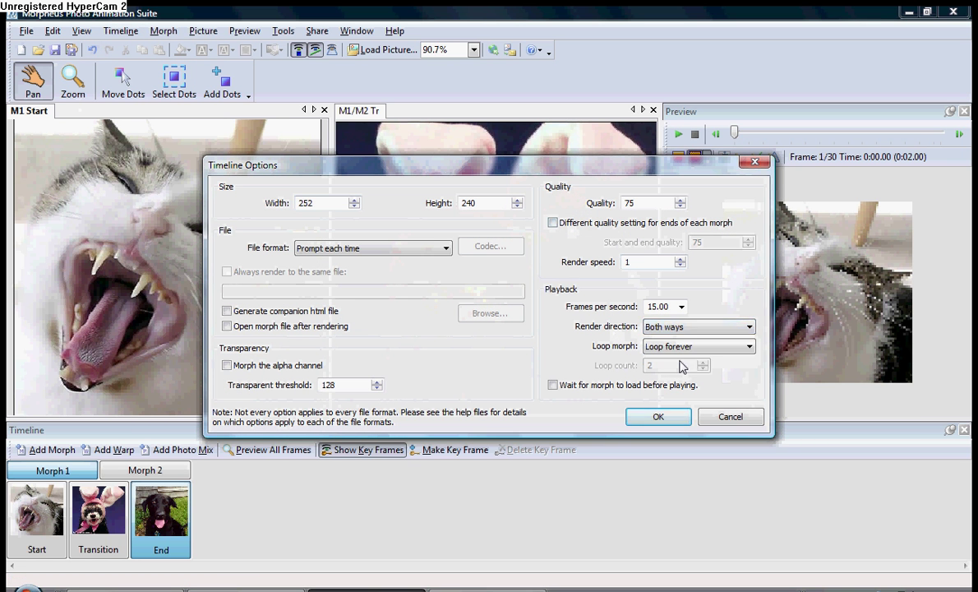
pyautogui.click(655, 418)
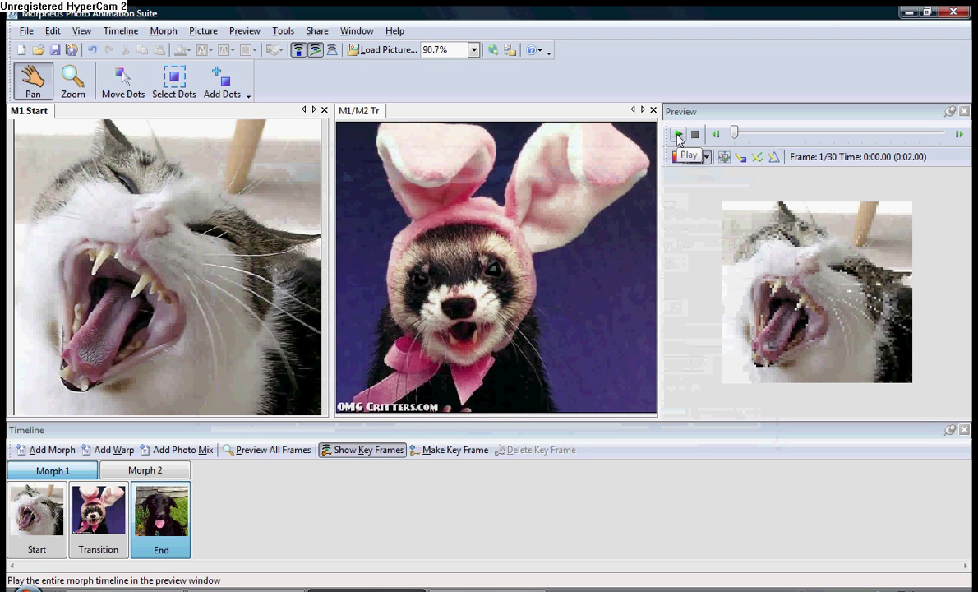
# Step: Play the morph stretched to fit the preview, then zoom the cat start picture onto its nose
pyautogui.click(678, 135)
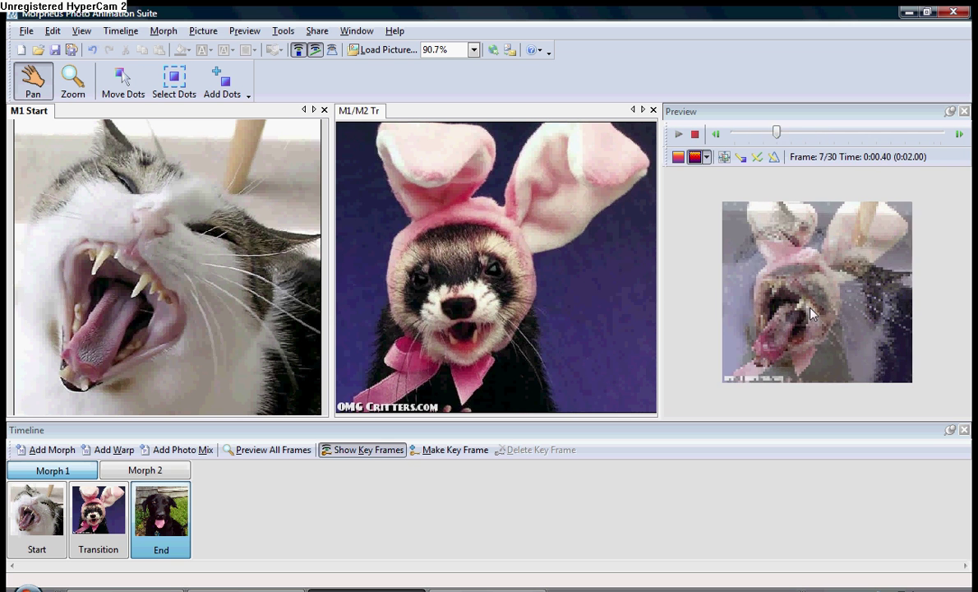
pyautogui.click(724, 156)
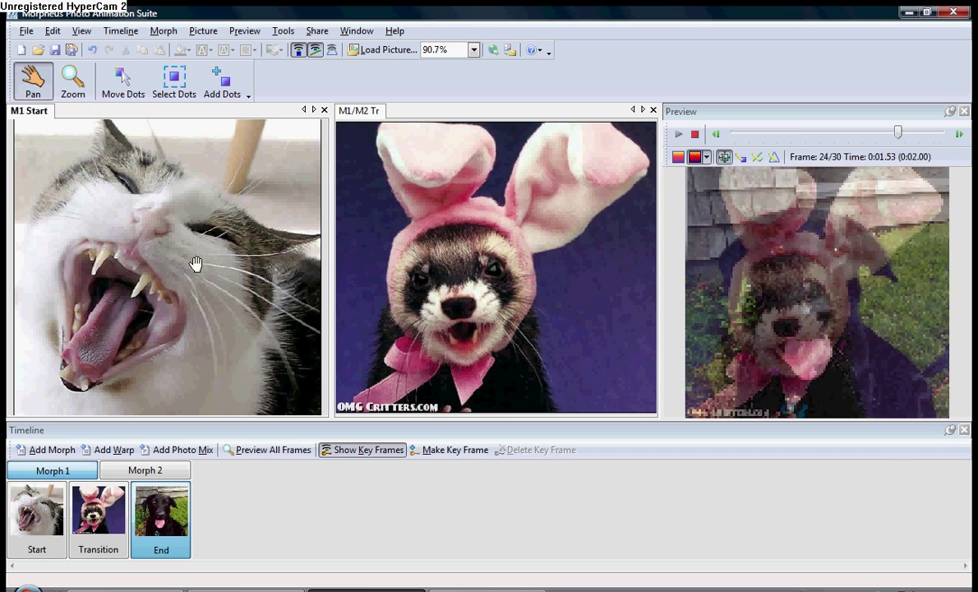
pyautogui.scroll(3, 151, 255)
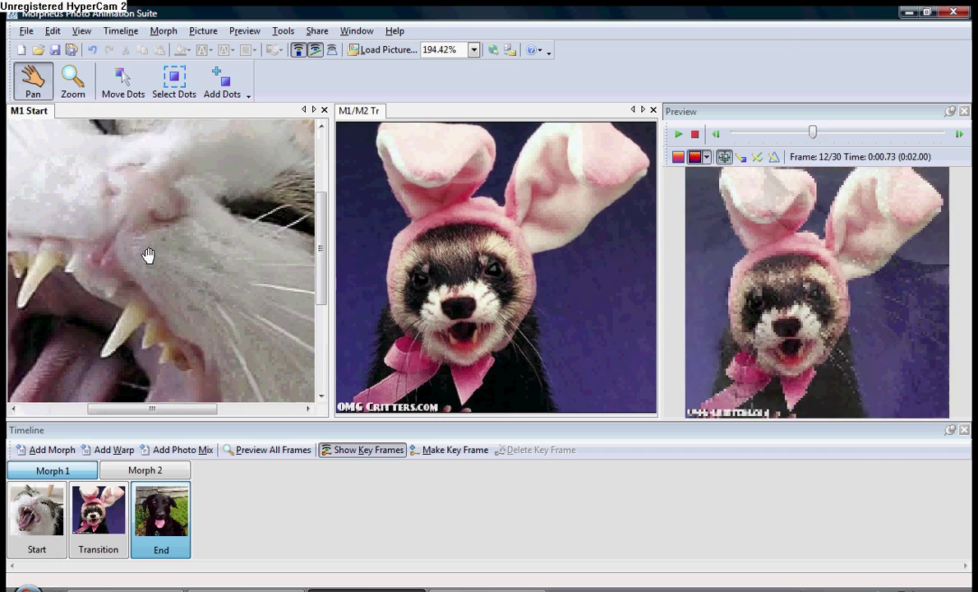
pyautogui.scroll(1, 148, 255)
pyautogui.moveTo(153, 201); pyautogui.dragTo(163, 266)
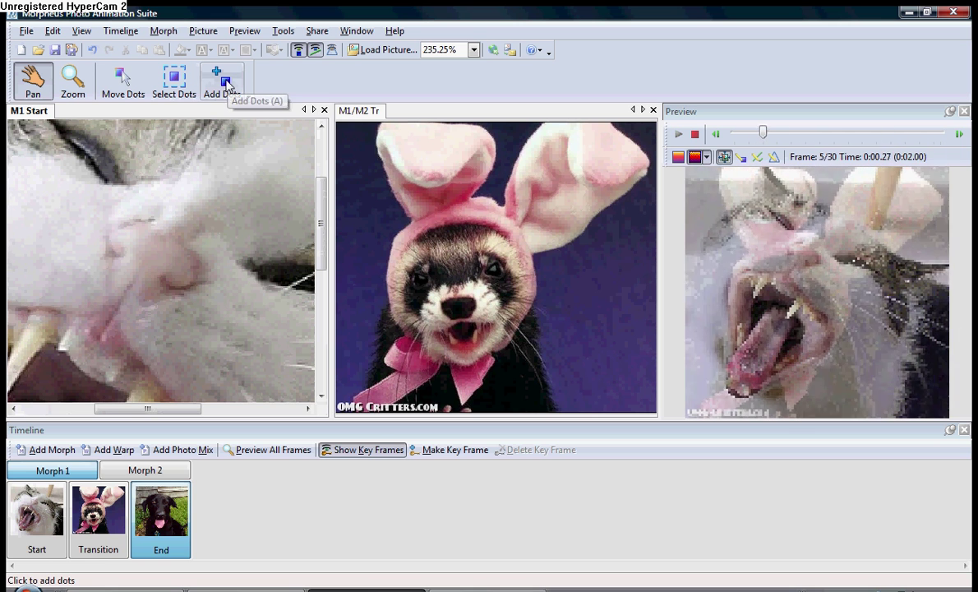
# Step: Place a ring of red, green, yellow, blue, magenta, cyan and white dots around the cat's nose
pyautogui.click(223, 82)
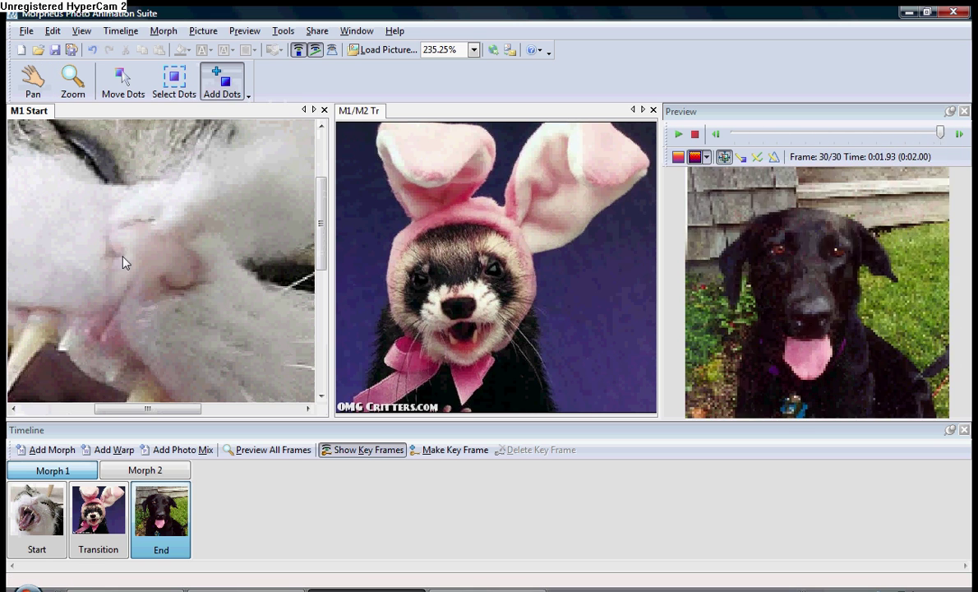
pyautogui.click(123, 254)
pyautogui.click(113, 237)
pyautogui.click(140, 222)
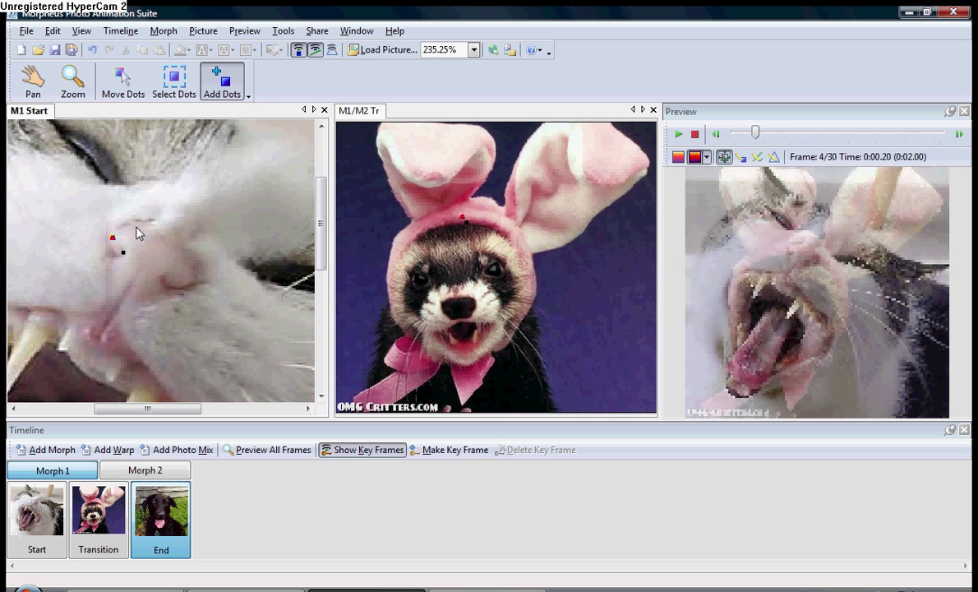
pyautogui.click(163, 231)
pyautogui.click(181, 246)
pyautogui.click(191, 268)
pyautogui.click(187, 283)
pyautogui.click(170, 285)
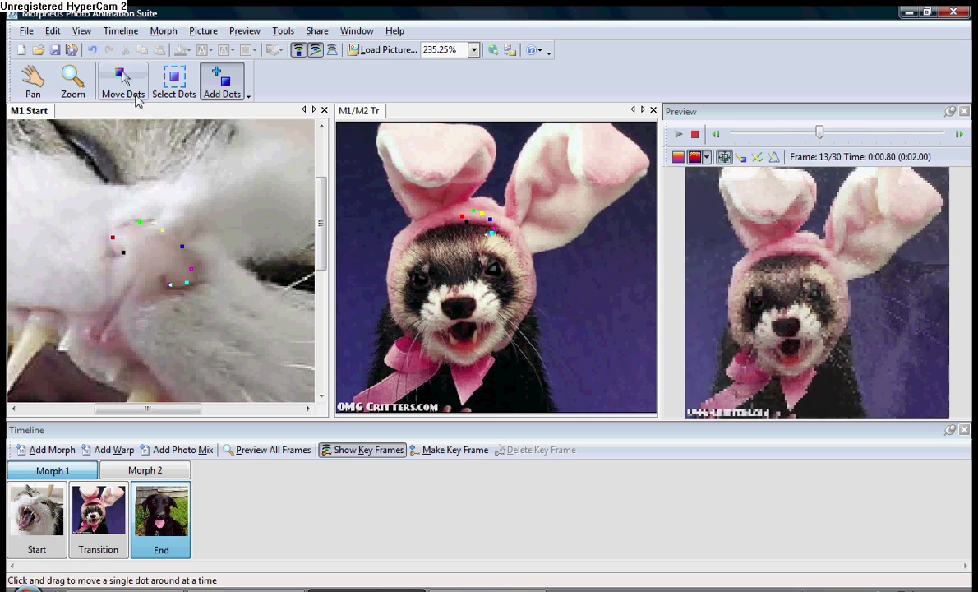
# Step: Zoom into the ferret pane and move its dot group from the bunny hood onto its nose
pyautogui.click(121, 79)
pyautogui.click(466, 306)
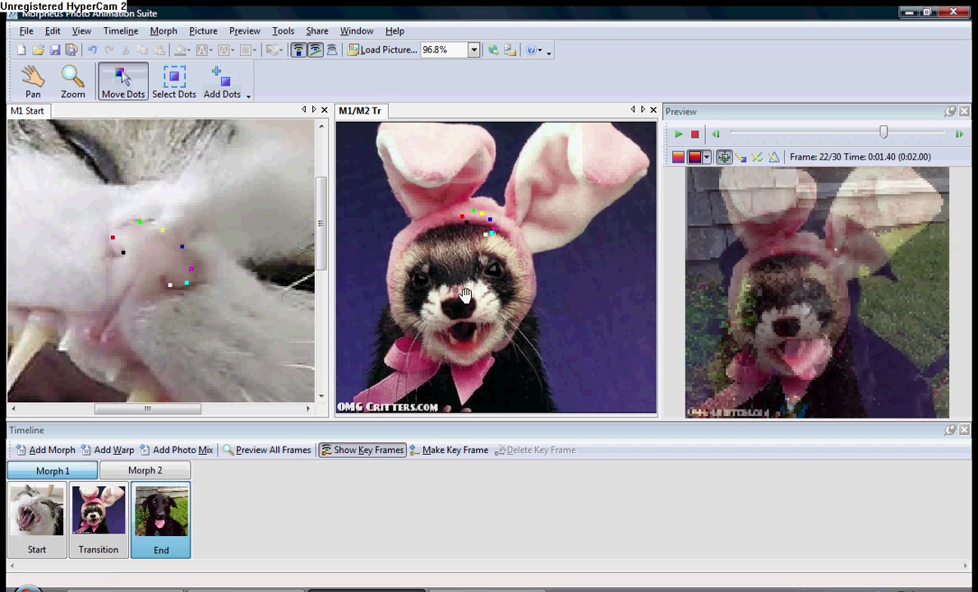
pyautogui.scroll(5, 466, 279)
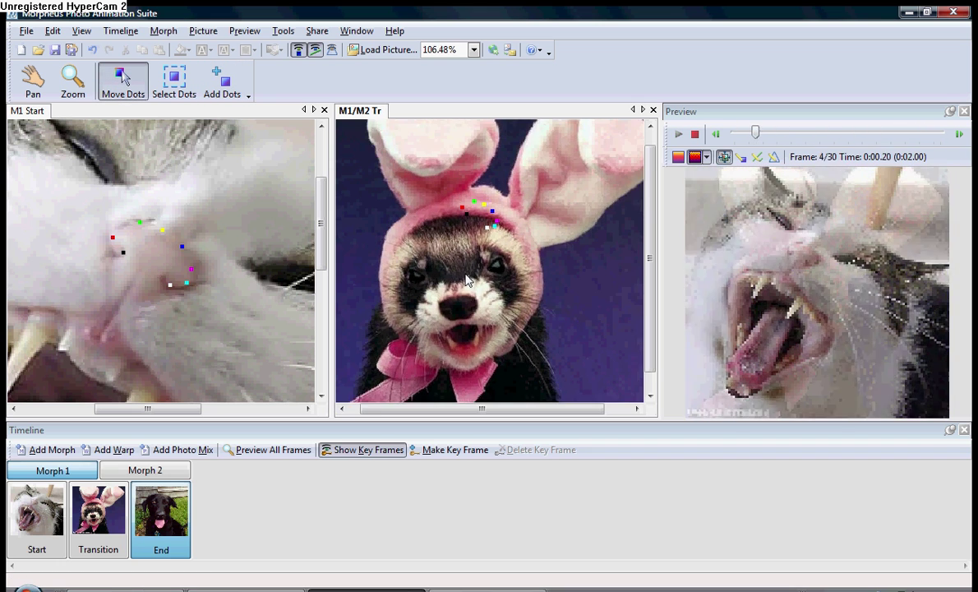
pyautogui.moveTo(485, 235); pyautogui.dragTo(479, 268)
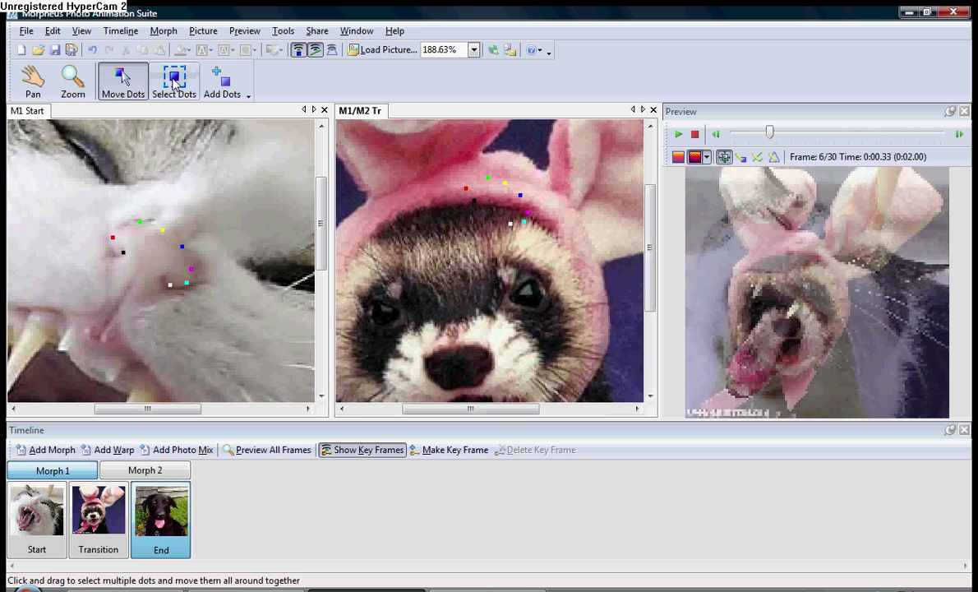
pyautogui.click(174, 82)
pyautogui.moveTo(452, 161); pyautogui.dragTo(546, 255)
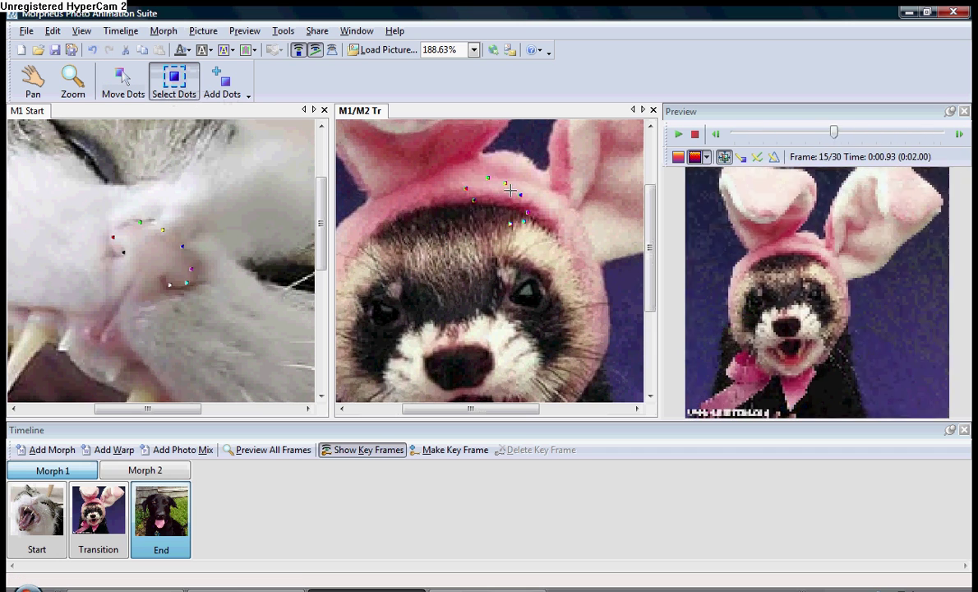
pyautogui.moveTo(508, 187); pyautogui.dragTo(480, 299)
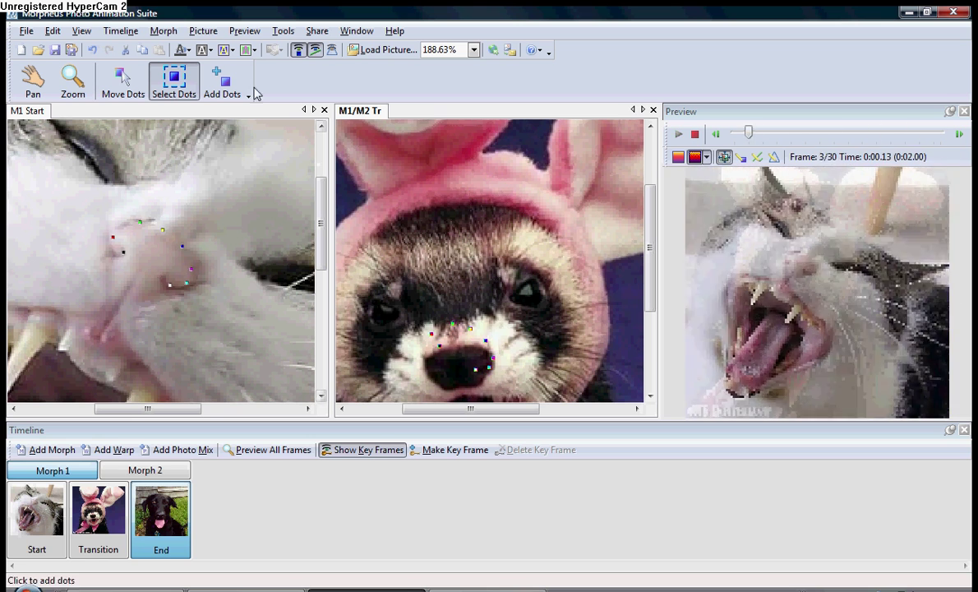
# Step: Drag the ferret's red, green and other dots individually into place around its nose
pyautogui.click(121, 79)
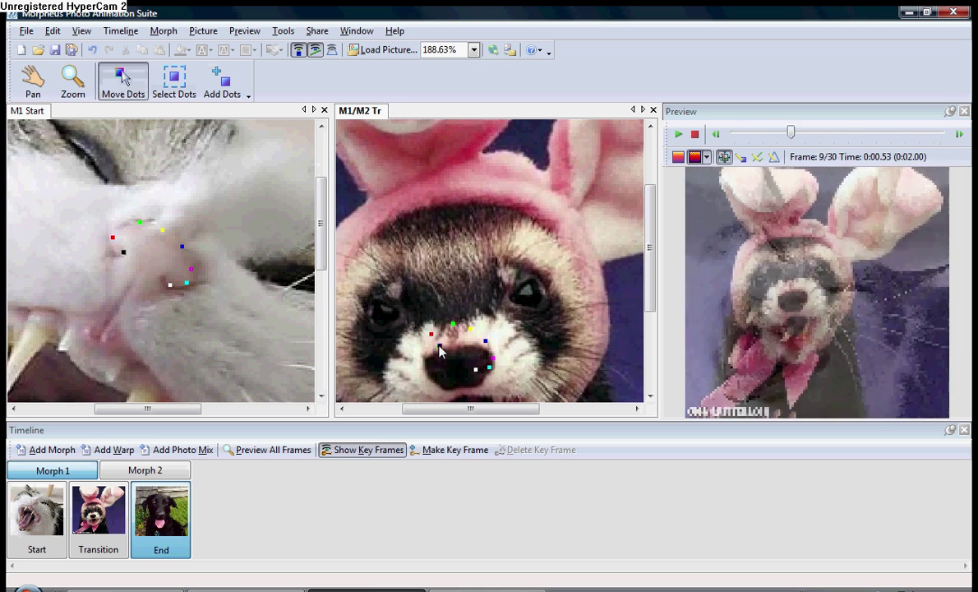
pyautogui.moveTo(439, 349); pyautogui.dragTo(442, 372)
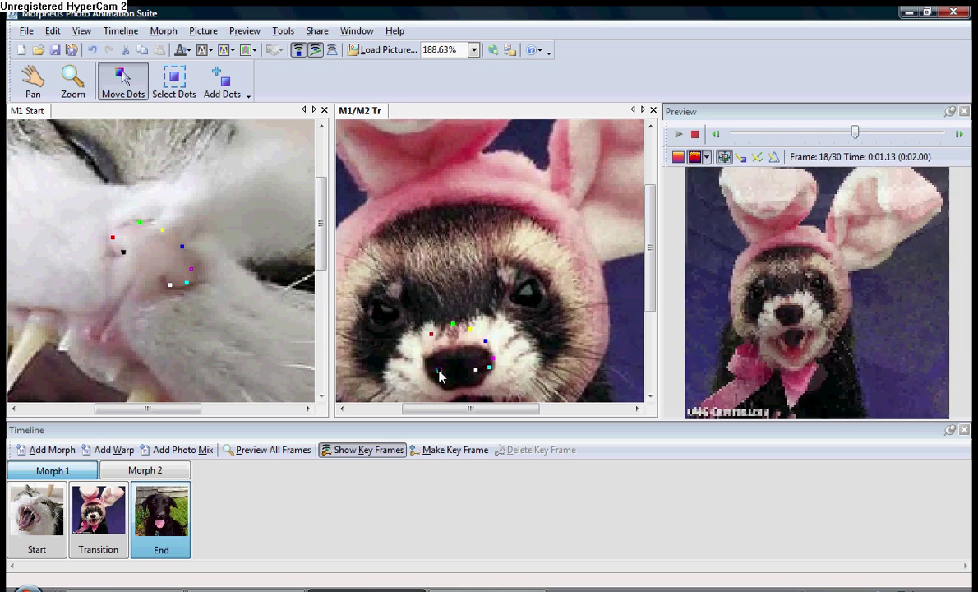
pyautogui.moveTo(430, 334); pyautogui.dragTo(425, 372)
pyautogui.moveTo(453, 326); pyautogui.dragTo(430, 355)
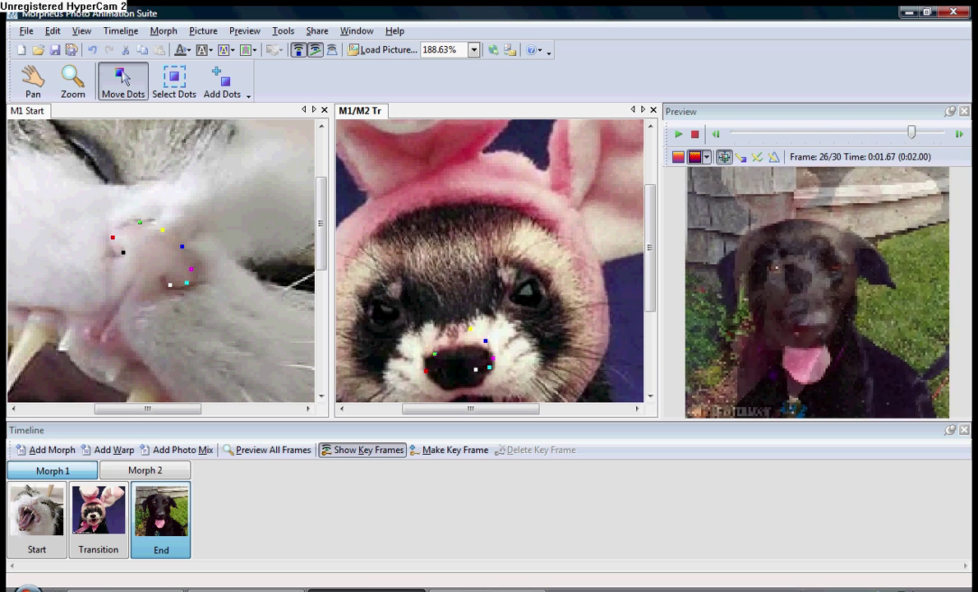
pyautogui.moveTo(430, 355); pyautogui.dragTo(474, 345)
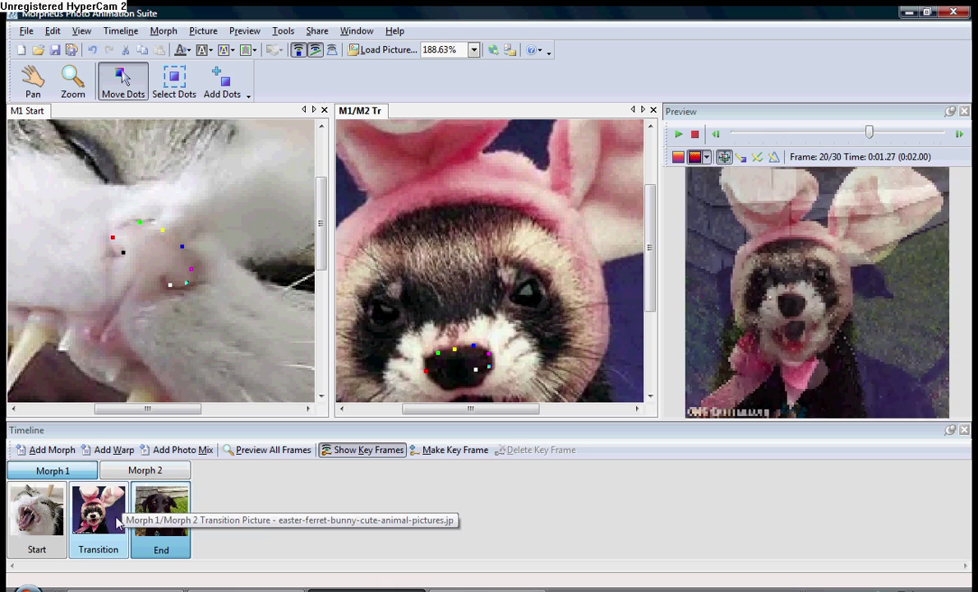
# Step: In Morph 2, box-select the dots between the dog's eyes and move them down to its nose
pyautogui.click(154, 475)
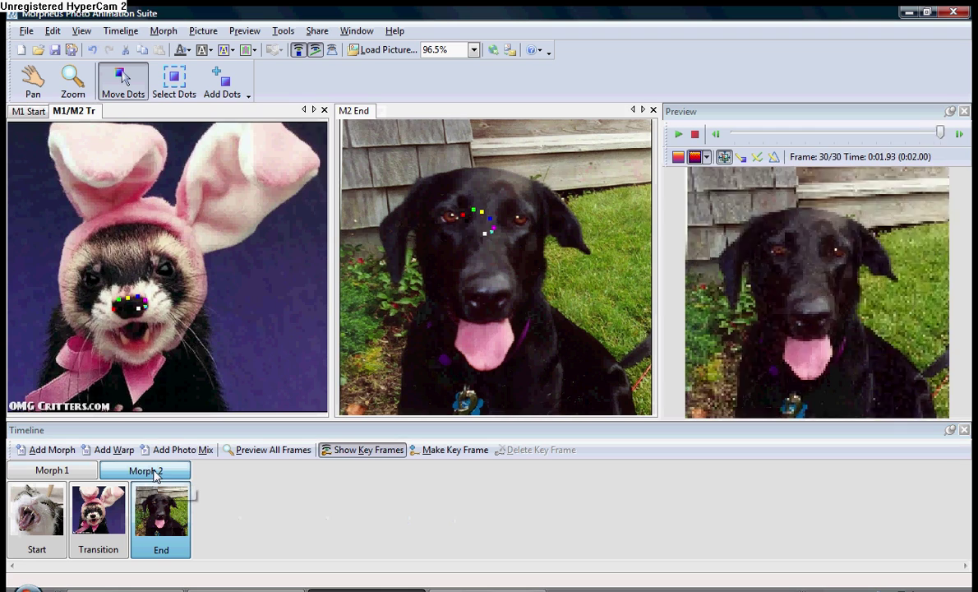
pyautogui.click(173, 82)
pyautogui.moveTo(444, 195); pyautogui.dragTo(529, 258)
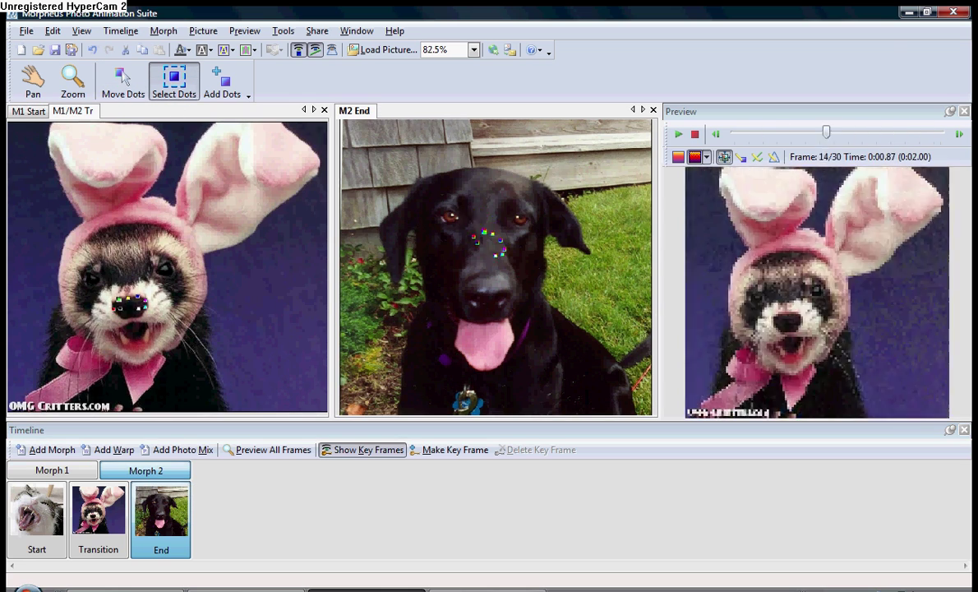
pyautogui.moveTo(483, 222); pyautogui.dragTo(485, 284)
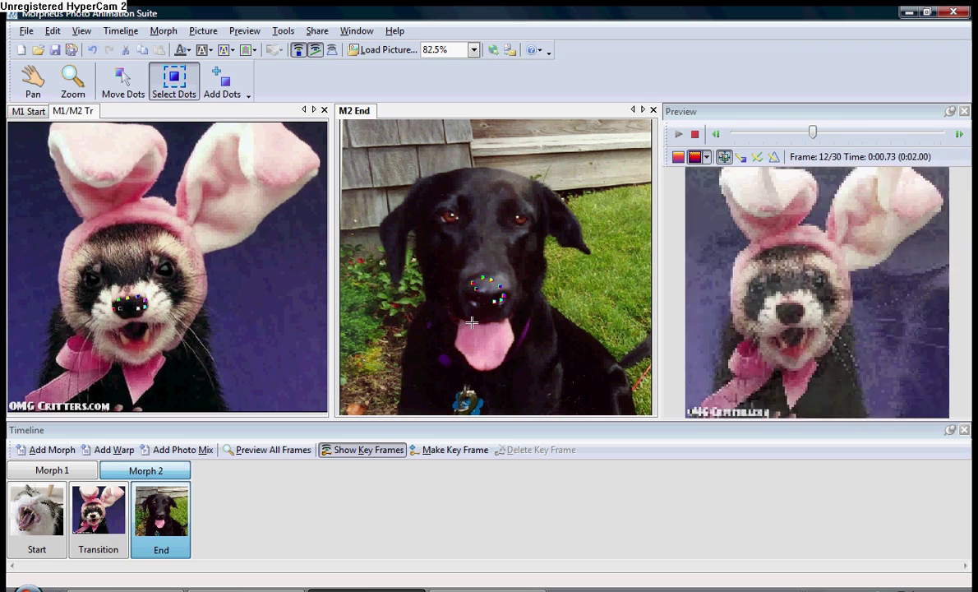
# Step: Fine-tune the dog's green, yellow, magenta and white dots individually around its nose
pyautogui.scroll(5, 428, 300)
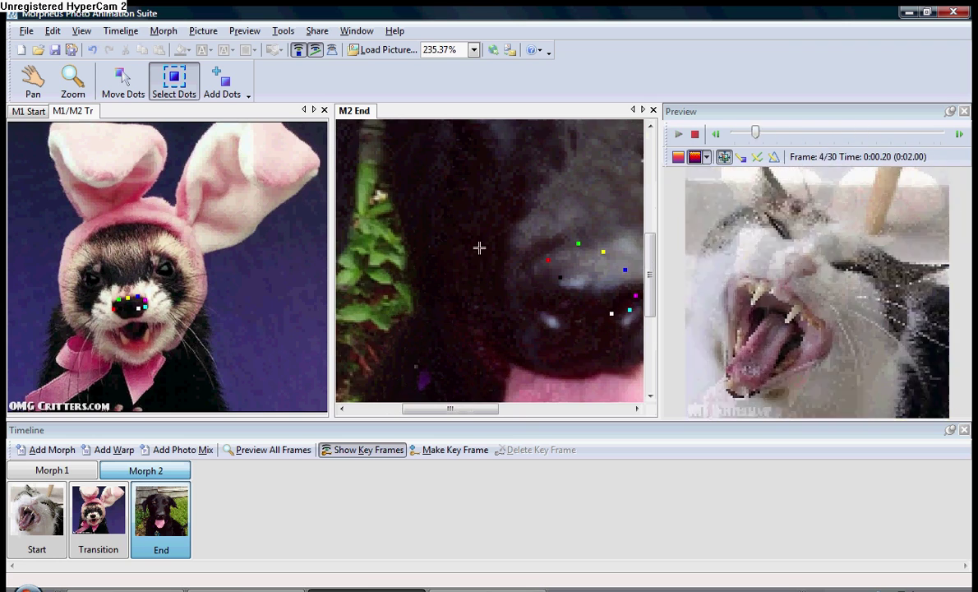
pyautogui.click(123, 82)
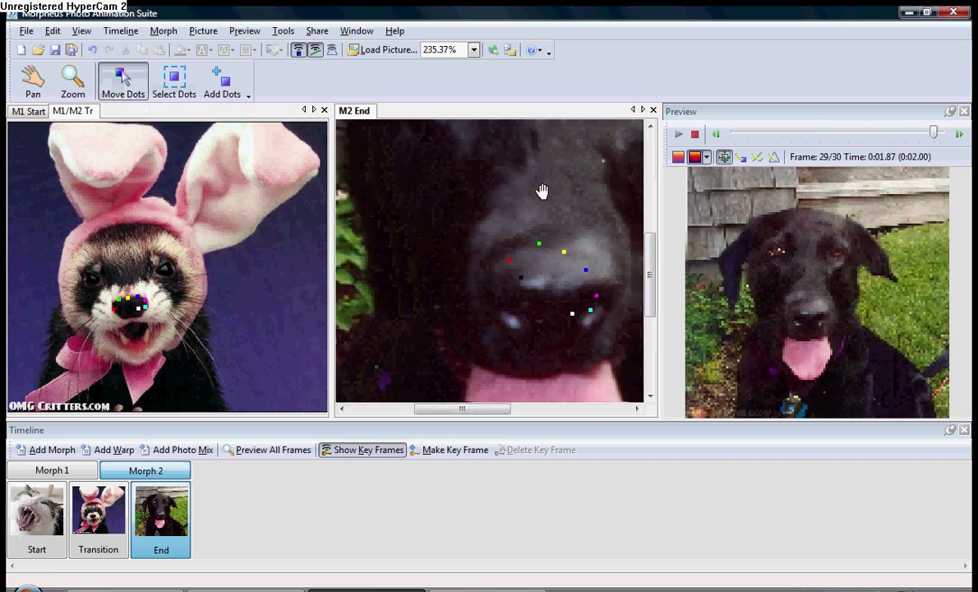
pyautogui.moveTo(520, 190); pyautogui.dragTo(489, 161)
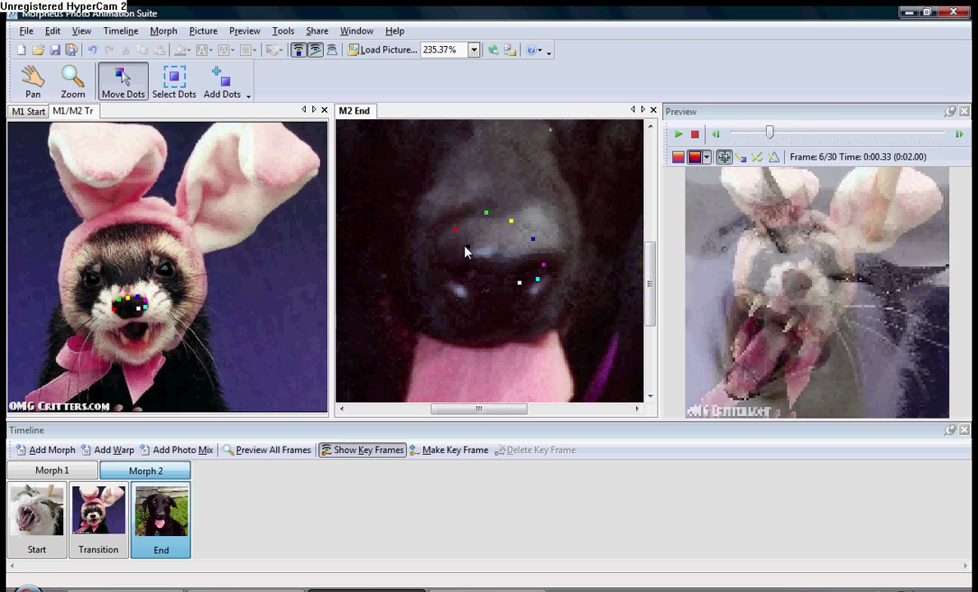
pyautogui.moveTo(467, 246); pyautogui.dragTo(466, 271)
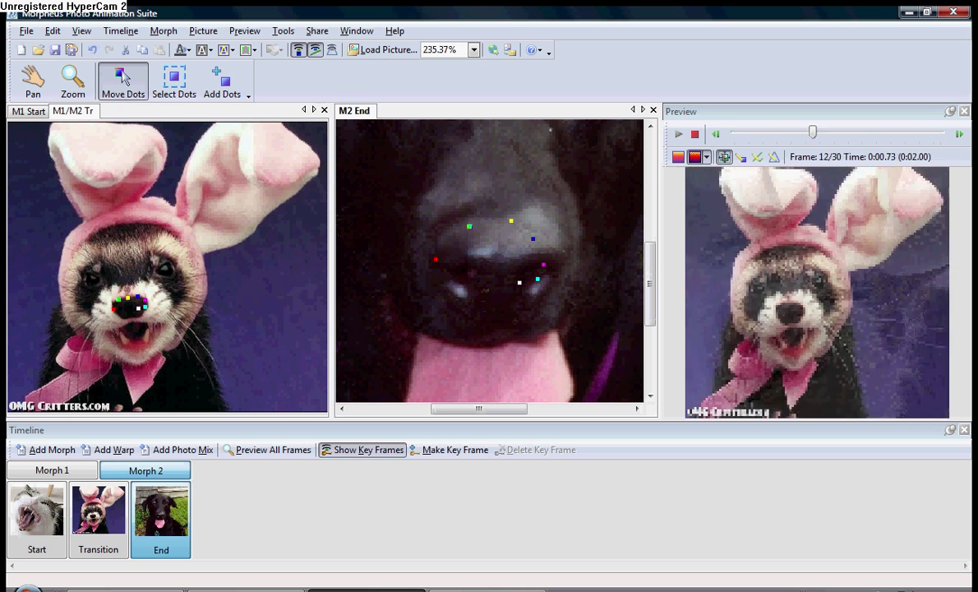
pyautogui.moveTo(511, 222); pyautogui.dragTo(499, 234)
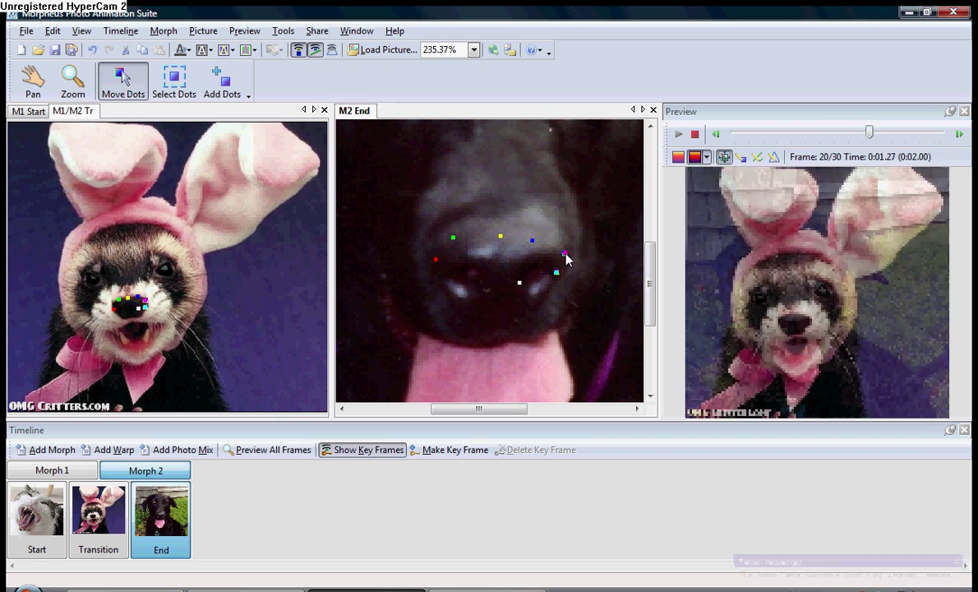
pyautogui.moveTo(564, 253); pyautogui.dragTo(562, 243)
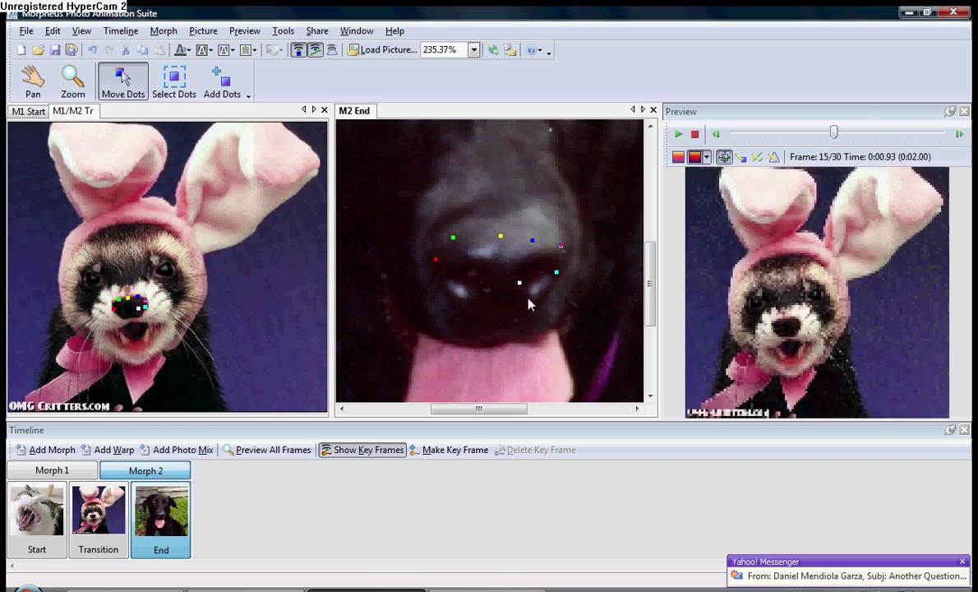
pyautogui.moveTo(520, 283); pyautogui.dragTo(526, 273)
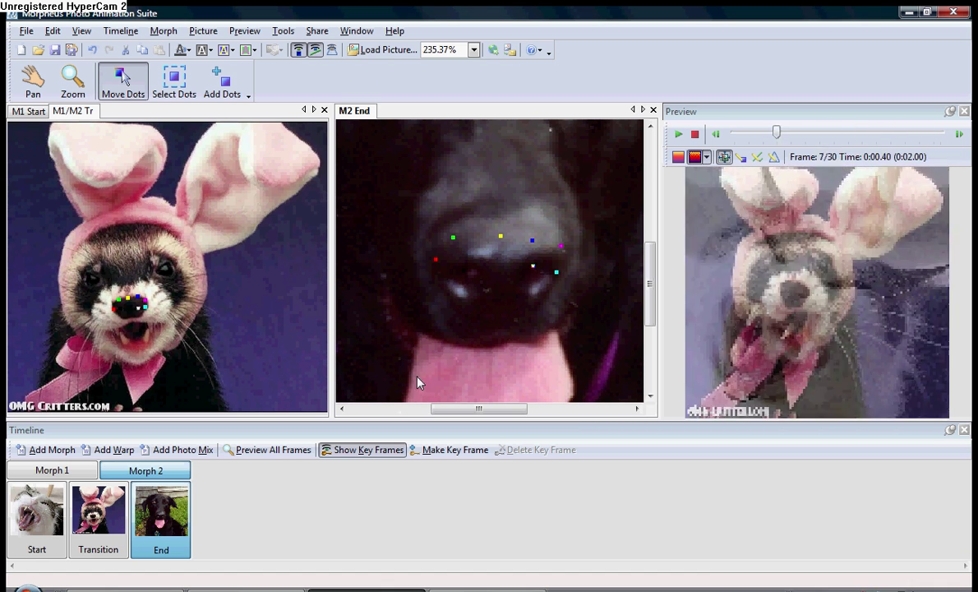
# Step: Back in Morph 1, add a dot on the cat's eye and move its match onto the ferret's eye
pyautogui.click(66, 473)
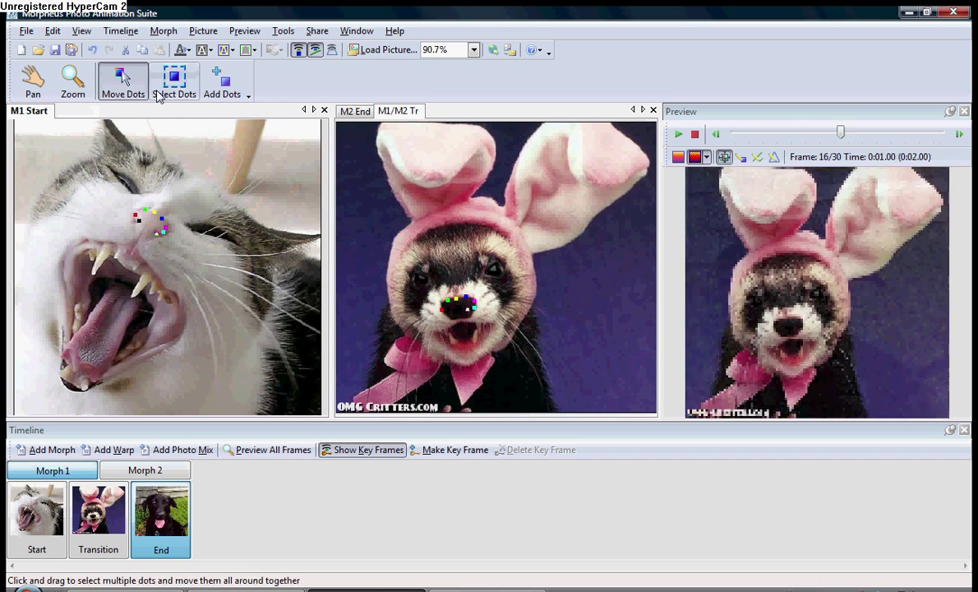
pyautogui.click(212, 79)
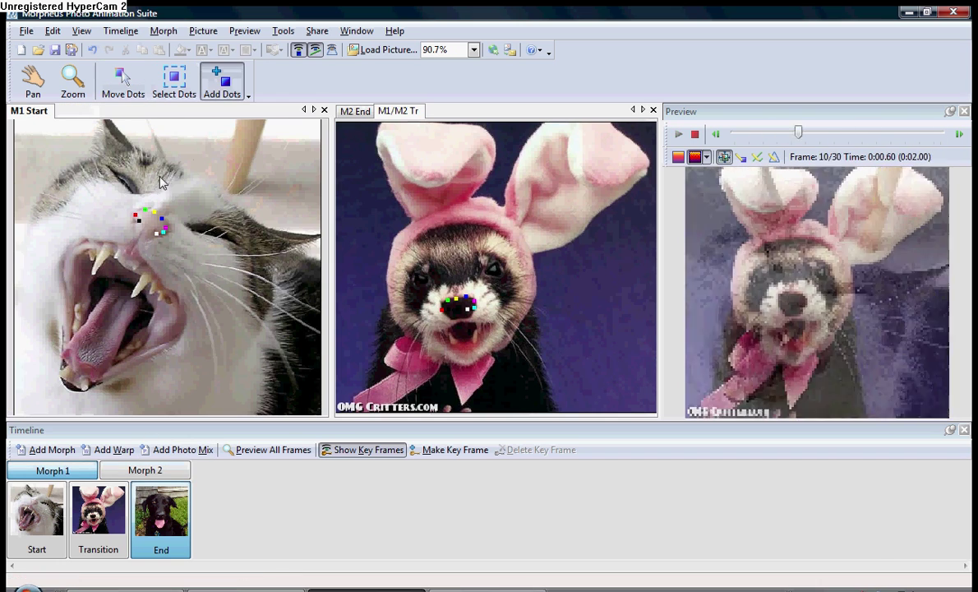
pyautogui.click(122, 79)
pyautogui.scroll(2, 114, 223)
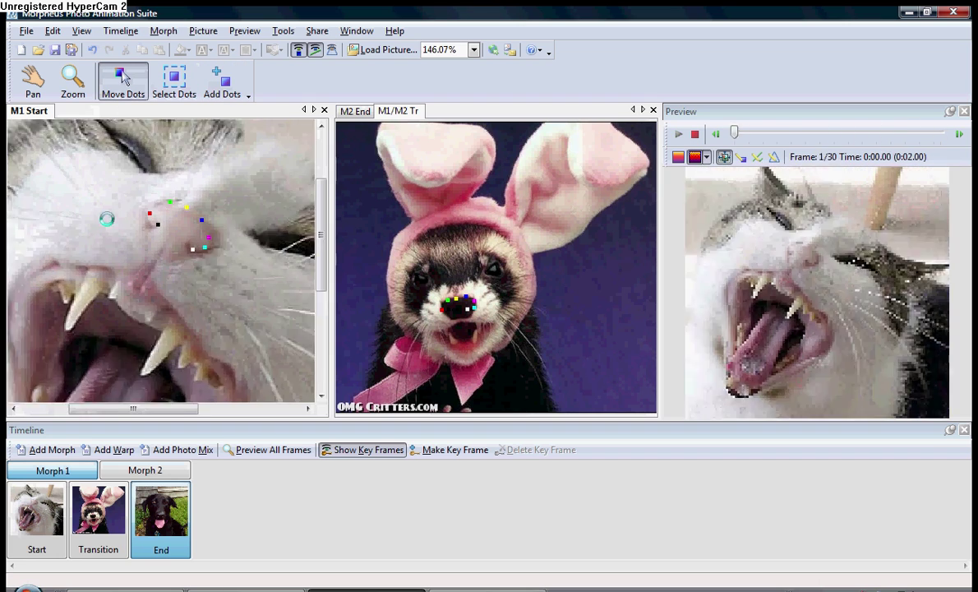
pyautogui.moveTo(116, 195); pyautogui.dragTo(137, 320)
pyautogui.click(217, 79)
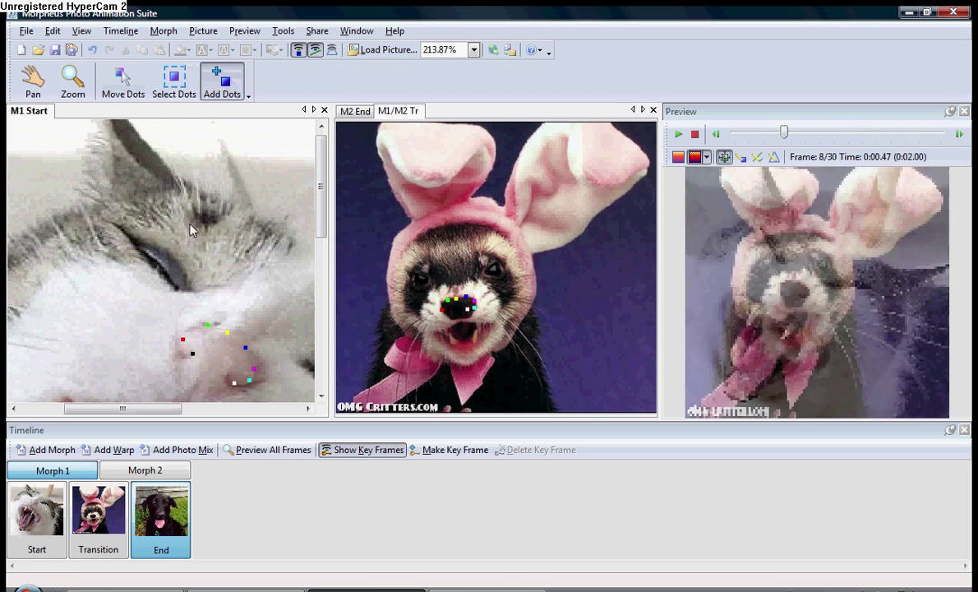
pyautogui.click(157, 265)
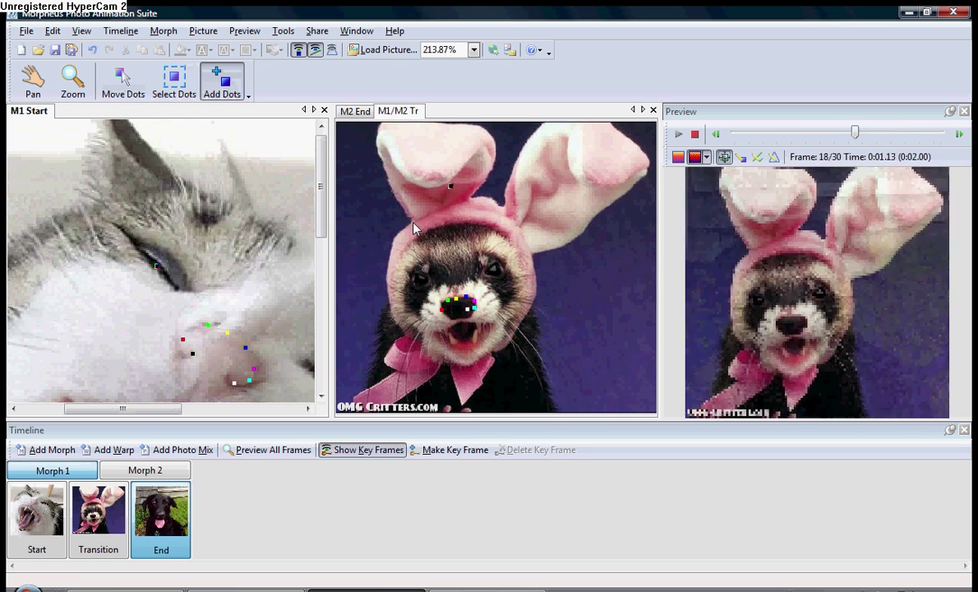
pyautogui.click(107, 79)
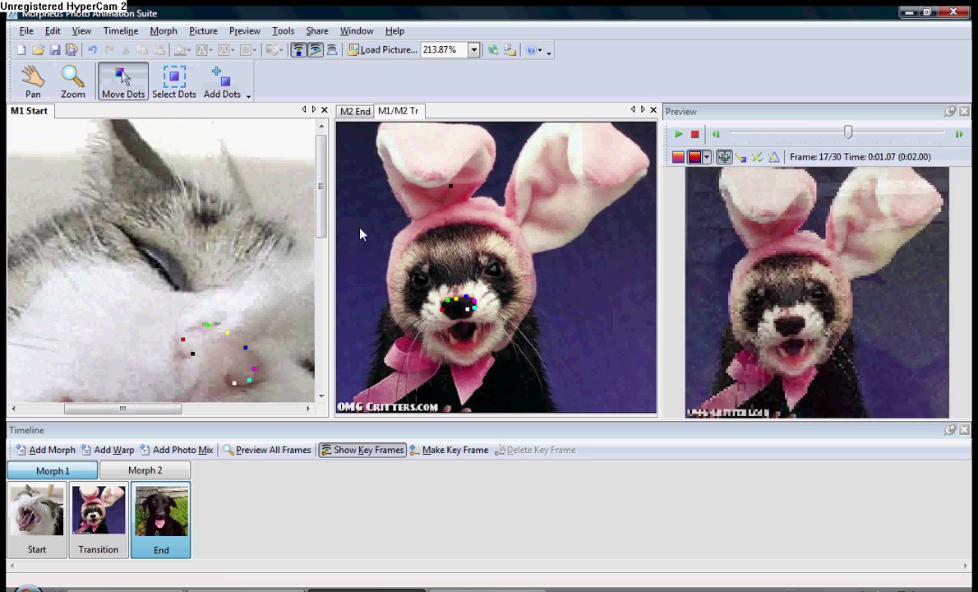
pyautogui.moveTo(451, 187); pyautogui.dragTo(420, 277)
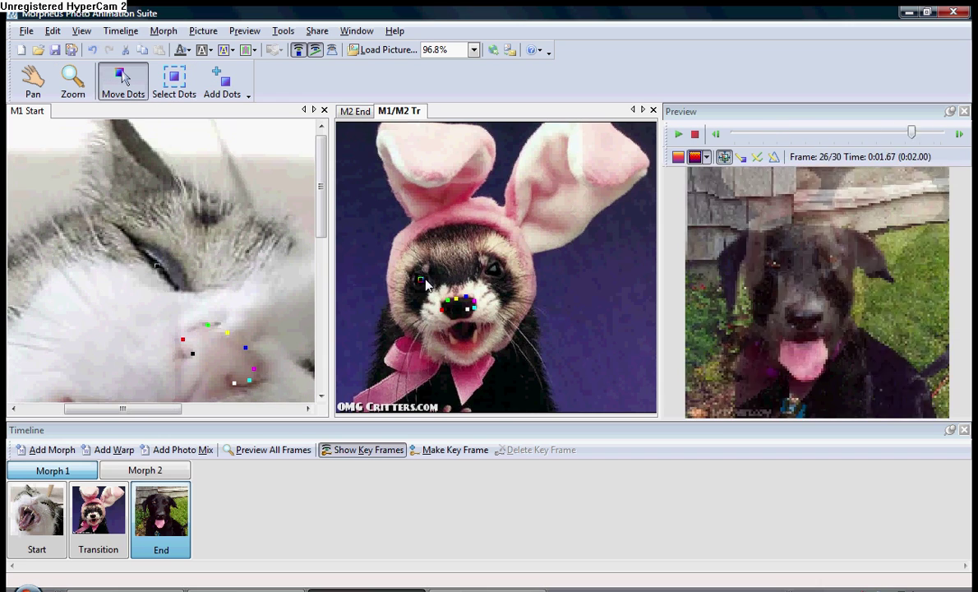
# Step: Switch to Morph 2 with the dog end photo as the active pane
pyautogui.click(145, 471)
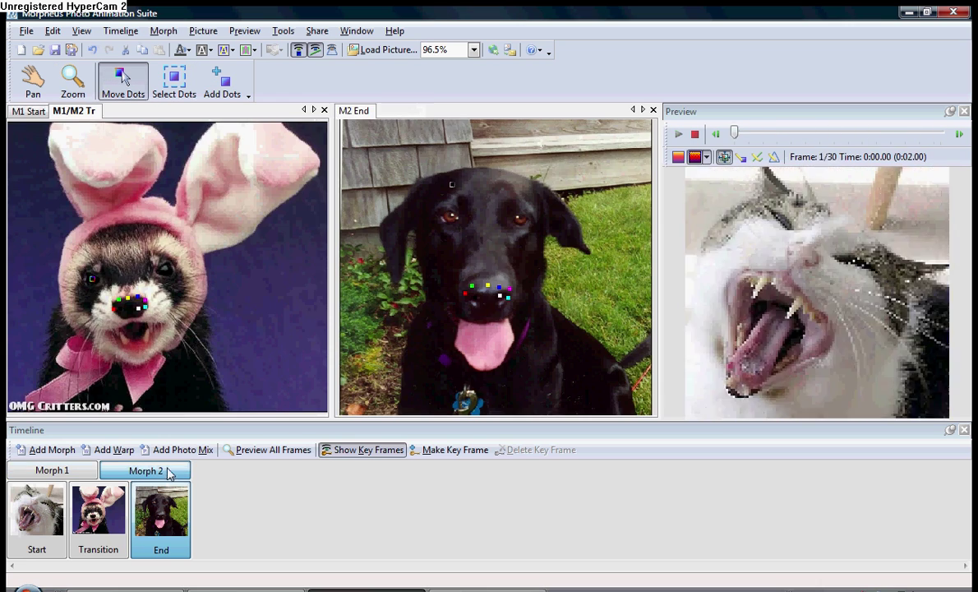
pyautogui.click(453, 187)
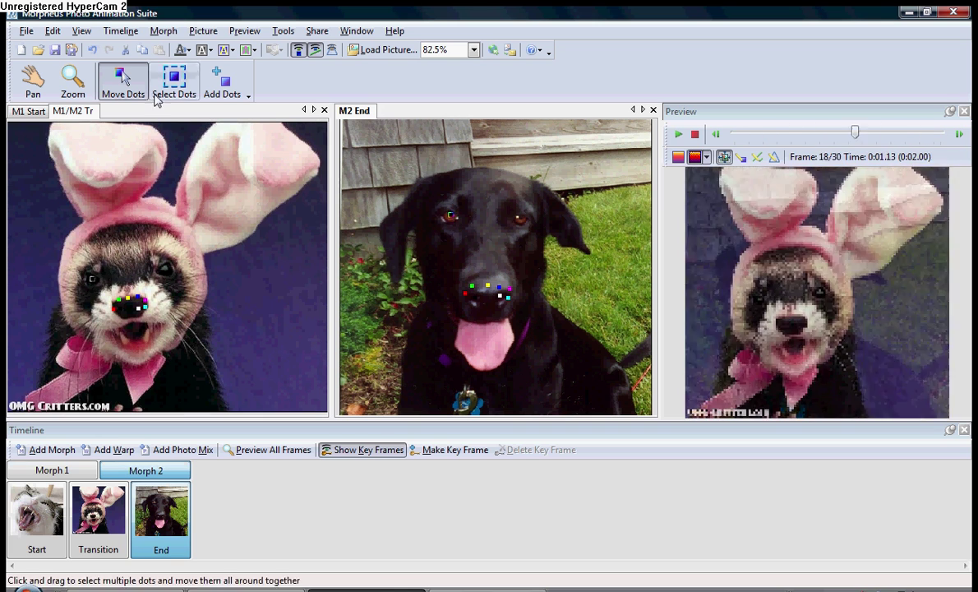
pyautogui.click(27, 30)
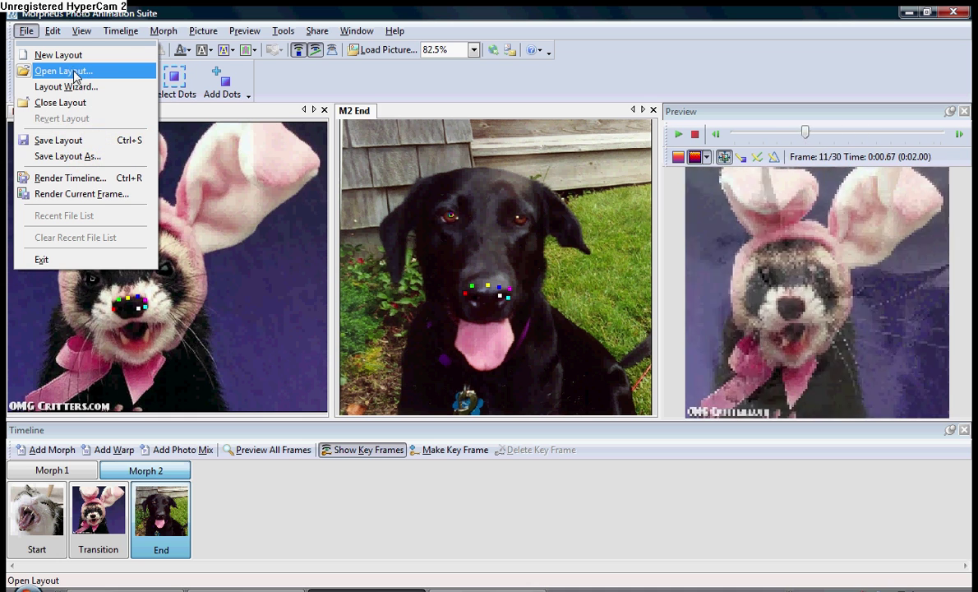
# Step: Reopen the Open Layout dialog and browse to C:\Program Files
pyautogui.click(76, 72)
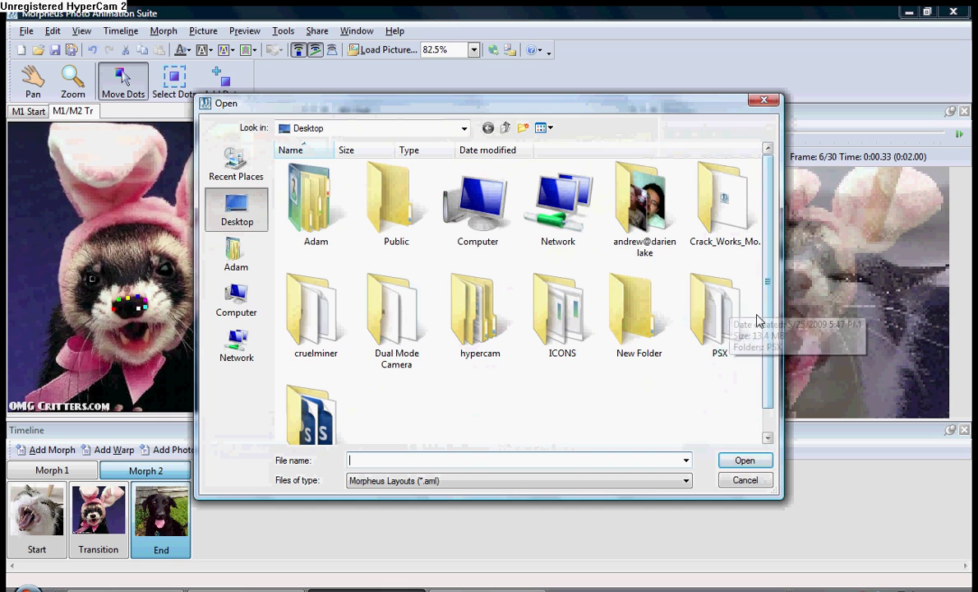
pyautogui.click(746, 481)
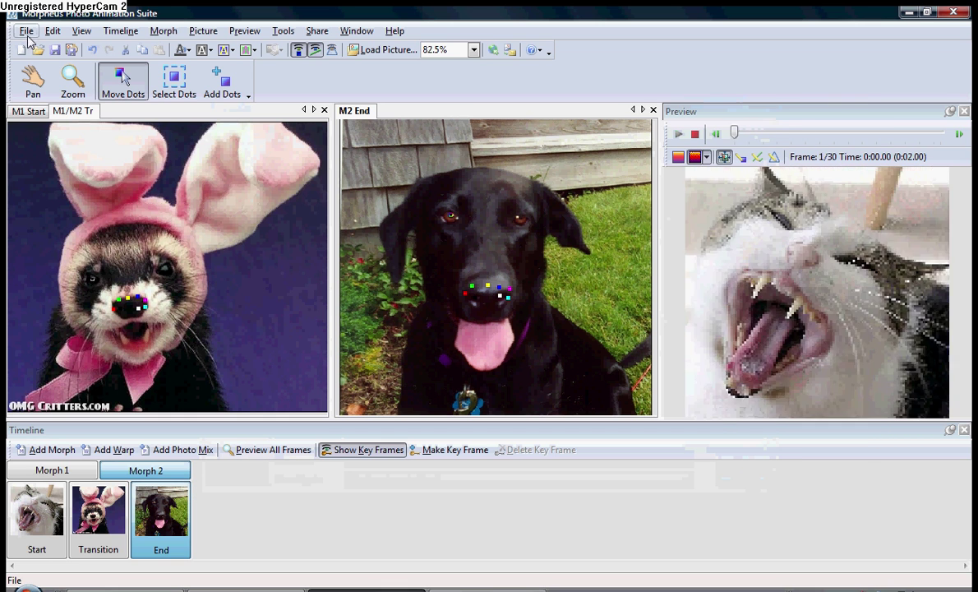
pyautogui.click(26, 31)
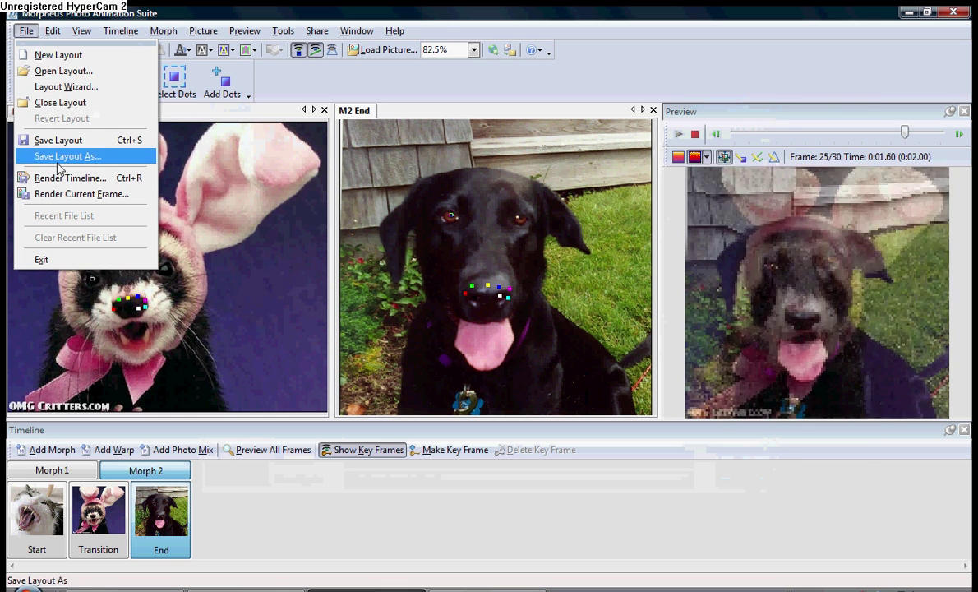
pyautogui.click(64, 72)
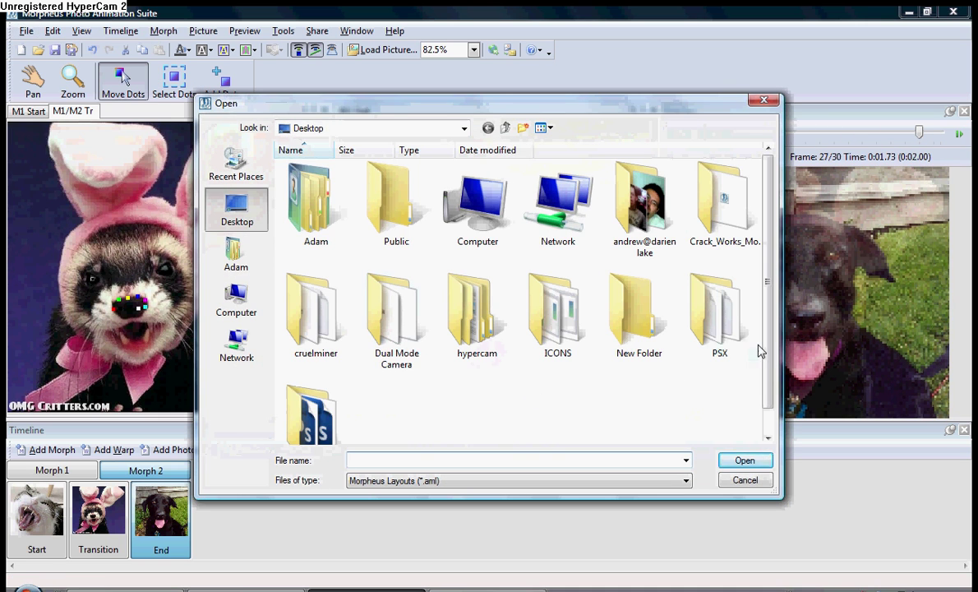
pyautogui.scroll(-1, 771, 374)
pyautogui.scroll(1, 767, 403)
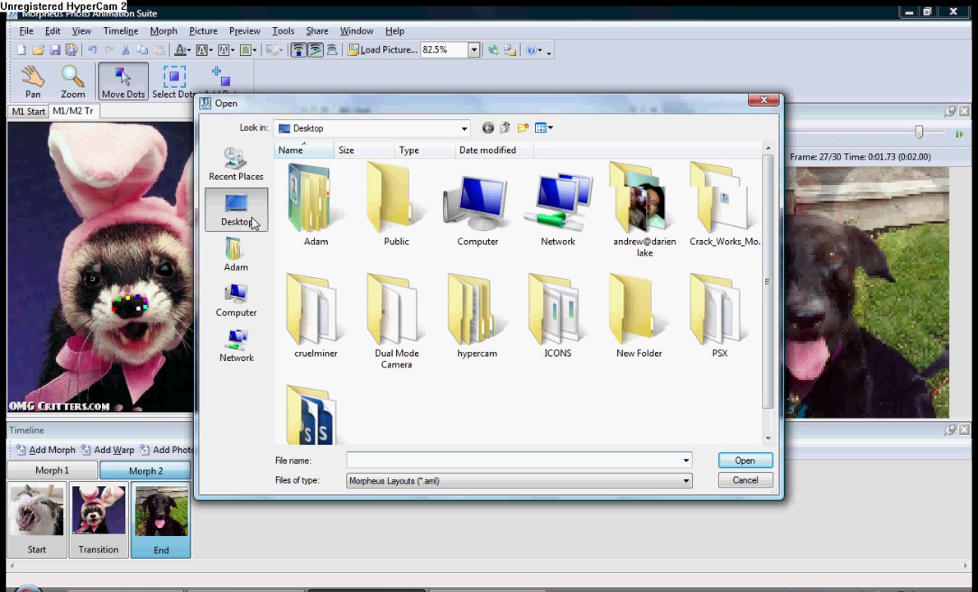
pyautogui.click(249, 294)
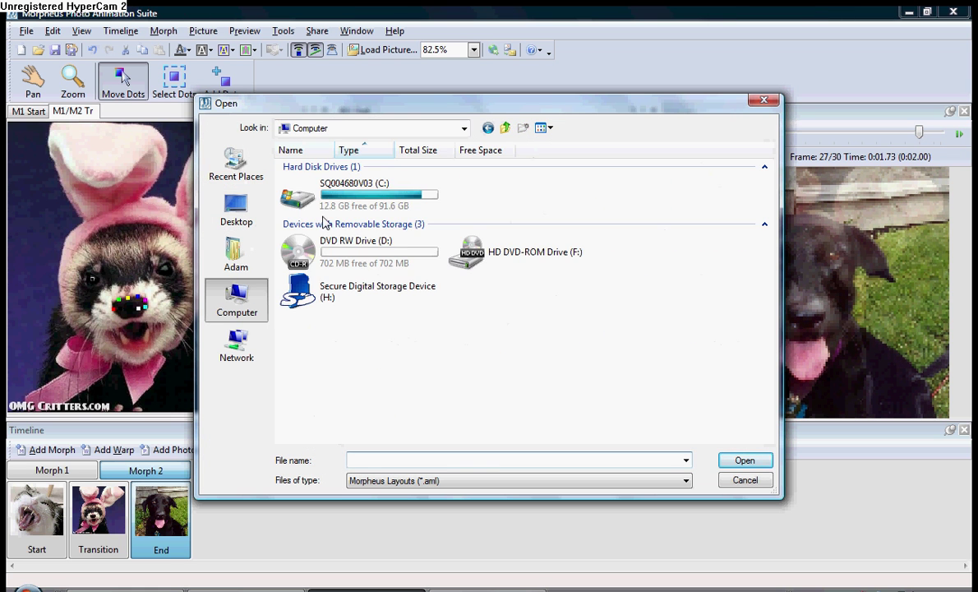
pyautogui.doubleClick(325, 211)
pyautogui.doubleClick(497, 197)
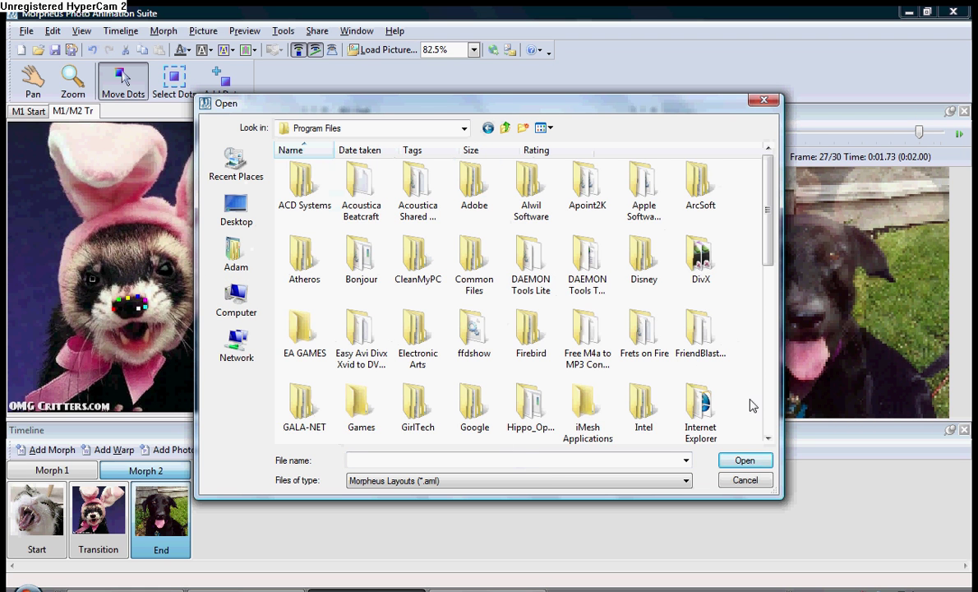
# Step: Open the Morpheus Photo Animation Suite Samples folder and pick the morph-pro-grades layout
pyautogui.click(768, 438)
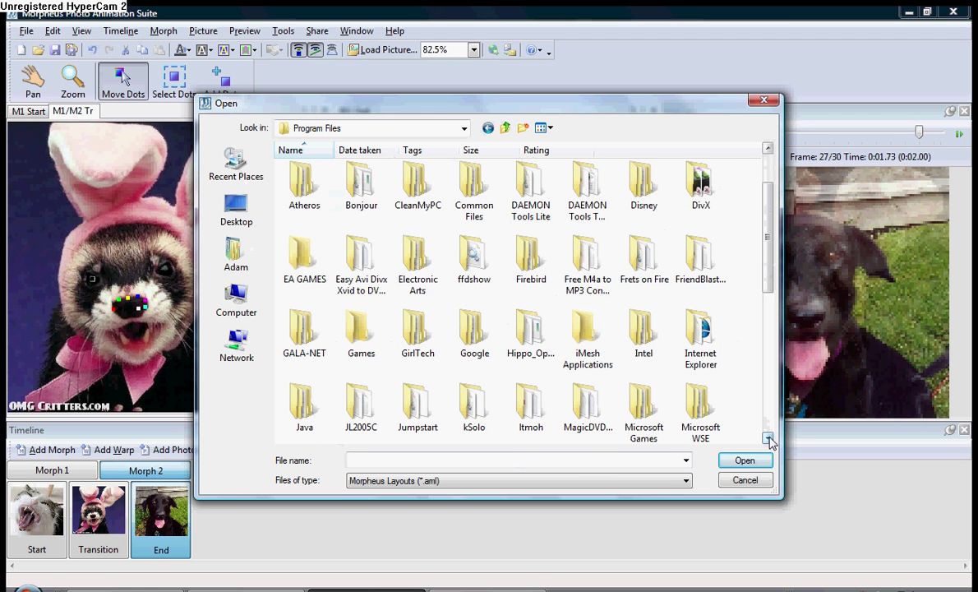
pyautogui.click(768, 439)
pyautogui.click(768, 439)
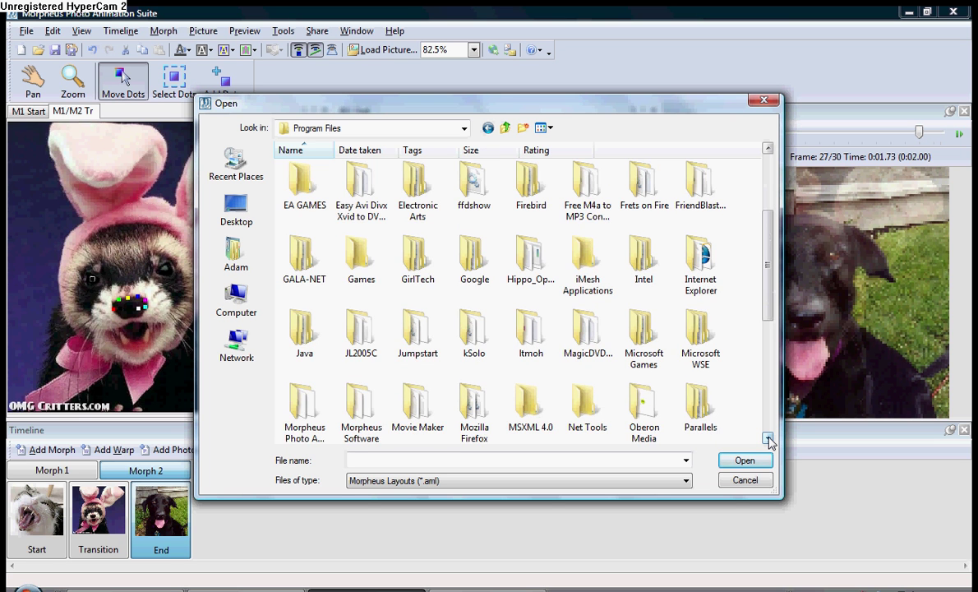
pyautogui.click(769, 439)
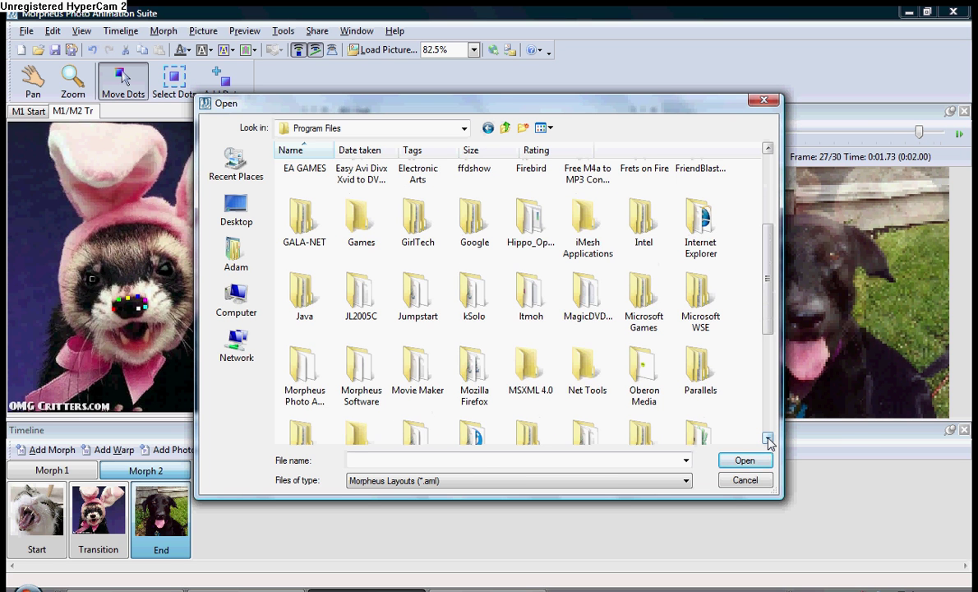
pyautogui.doubleClick(302, 378)
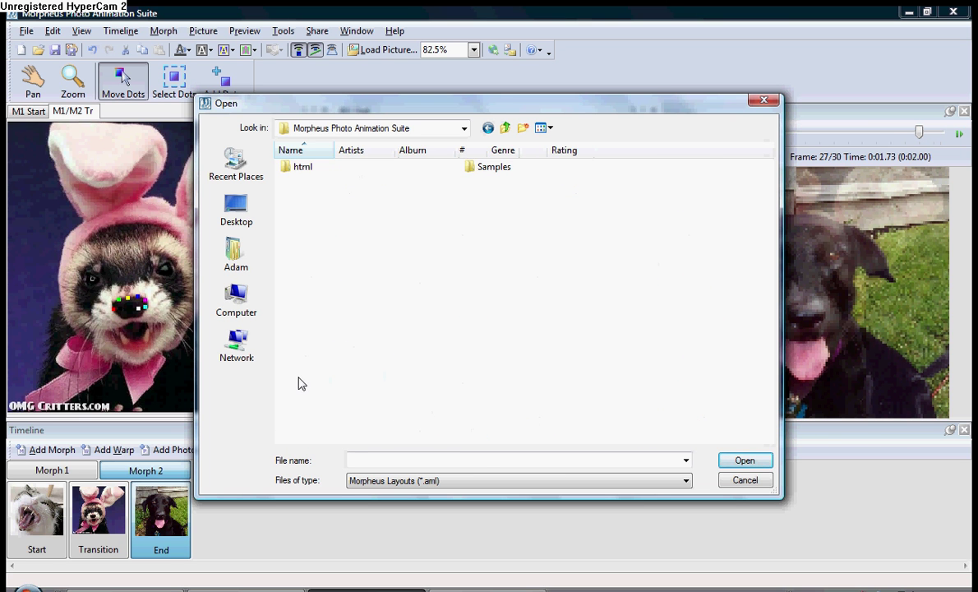
pyautogui.doubleClick(491, 168)
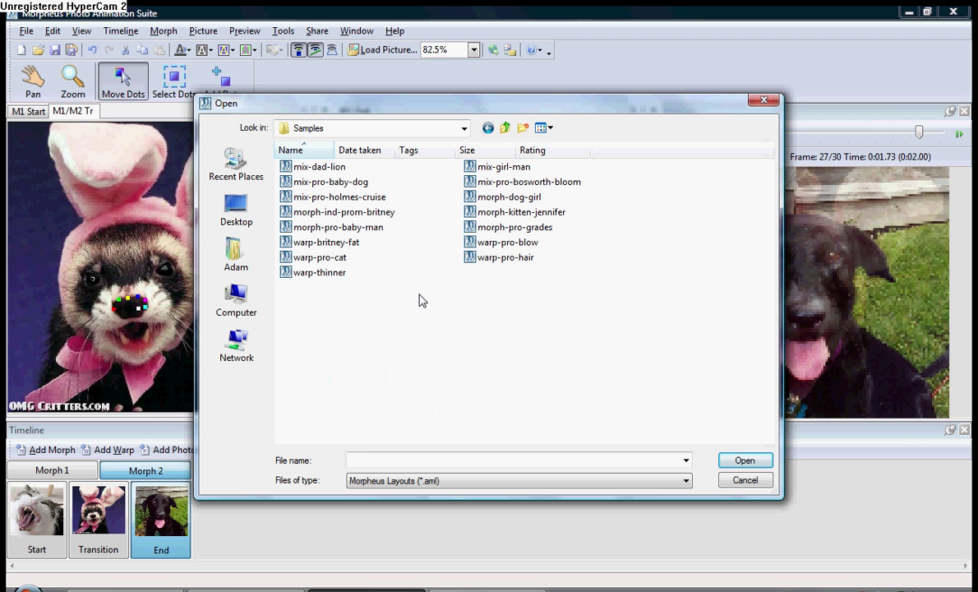
pyautogui.doubleClick(490, 230)
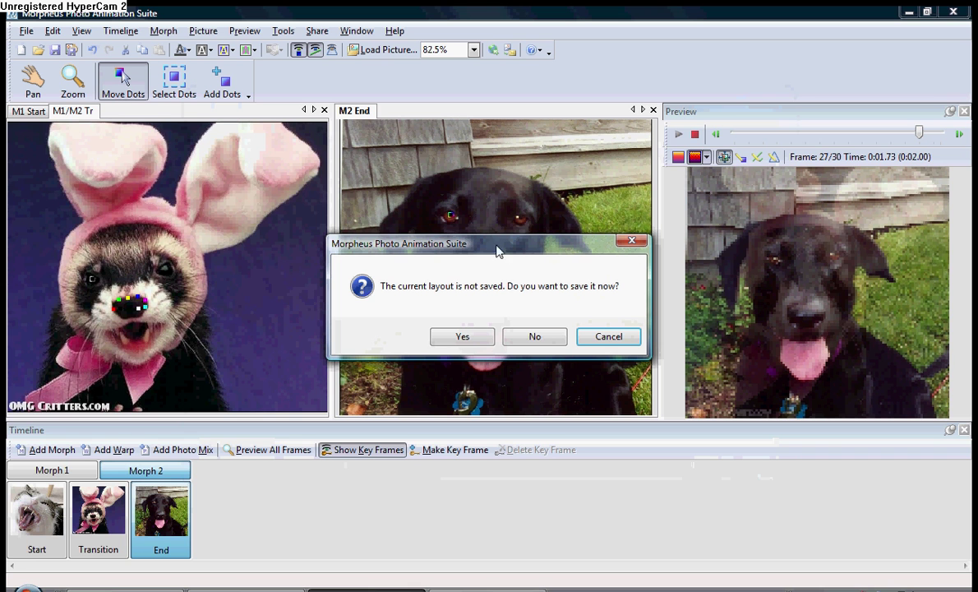
# Step: Discard the current layout unsaved and play the morph-pro-grades eight-morph school-photo preview
pyautogui.click(534, 336)
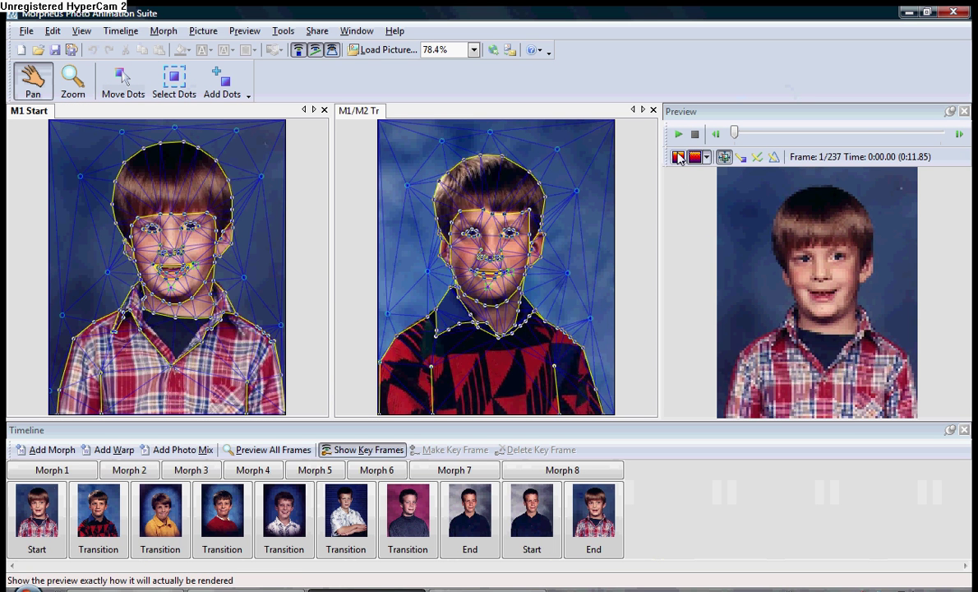
pyautogui.click(678, 133)
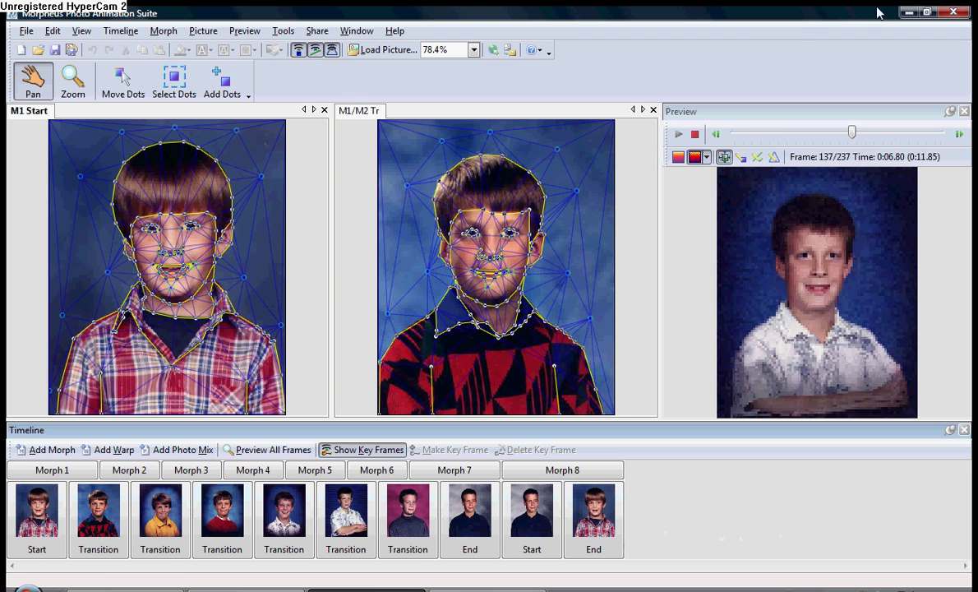
# Step: Minimize Morpheus and close the untitled Notepad instructions note without saving it
pyautogui.click(555, 585)
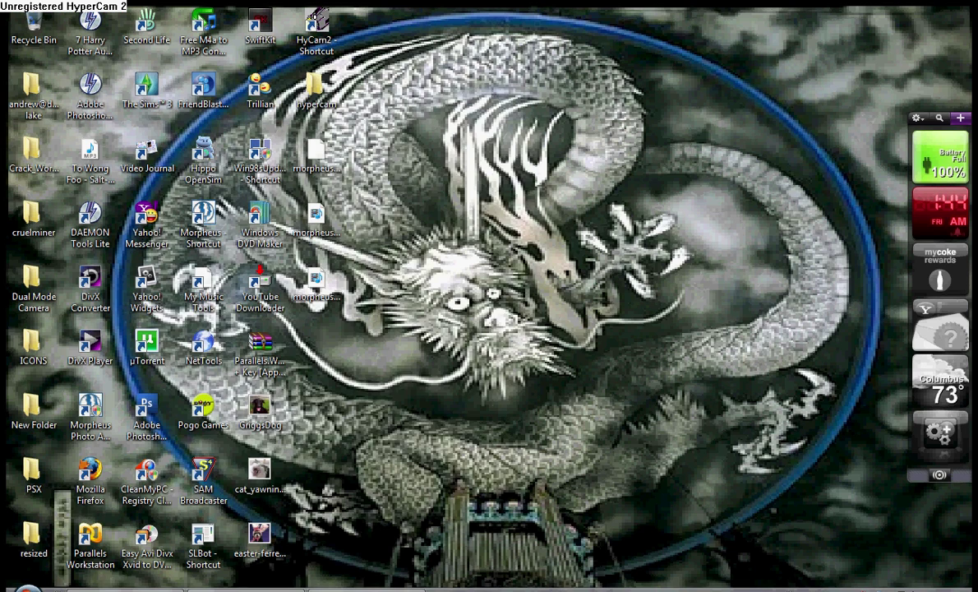
pyautogui.click(316, 585)
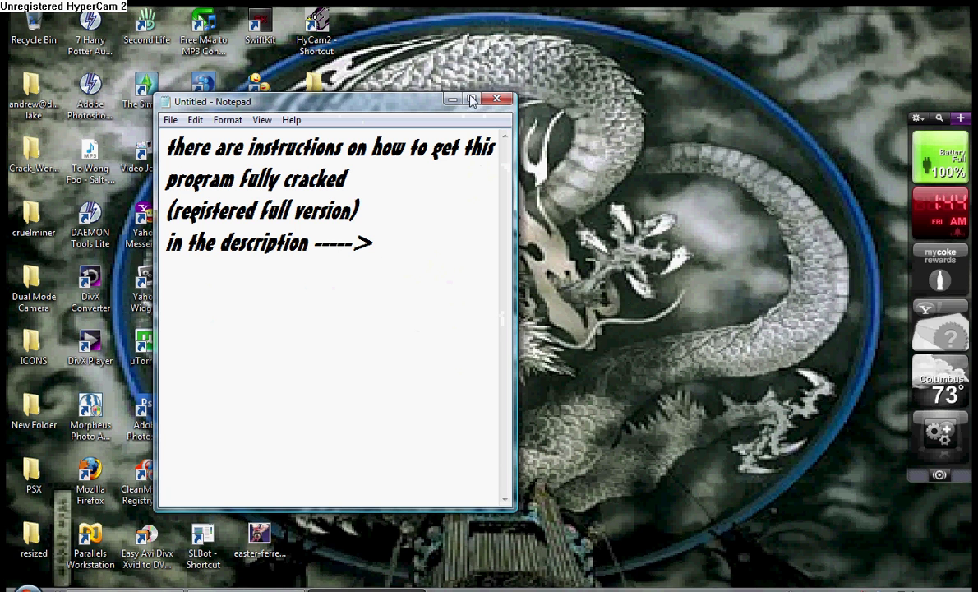
pyautogui.click(499, 100)
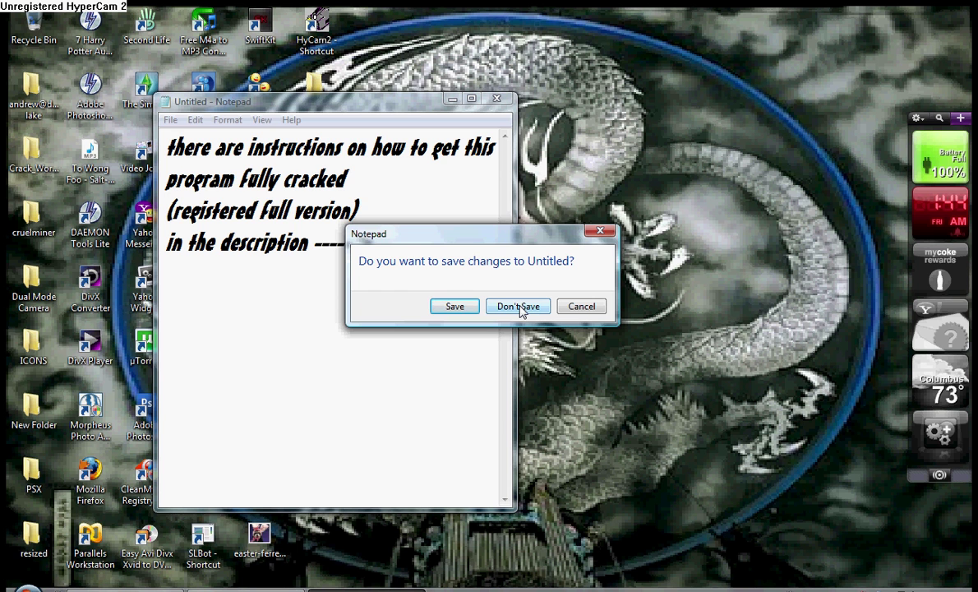
pyautogui.click(521, 311)
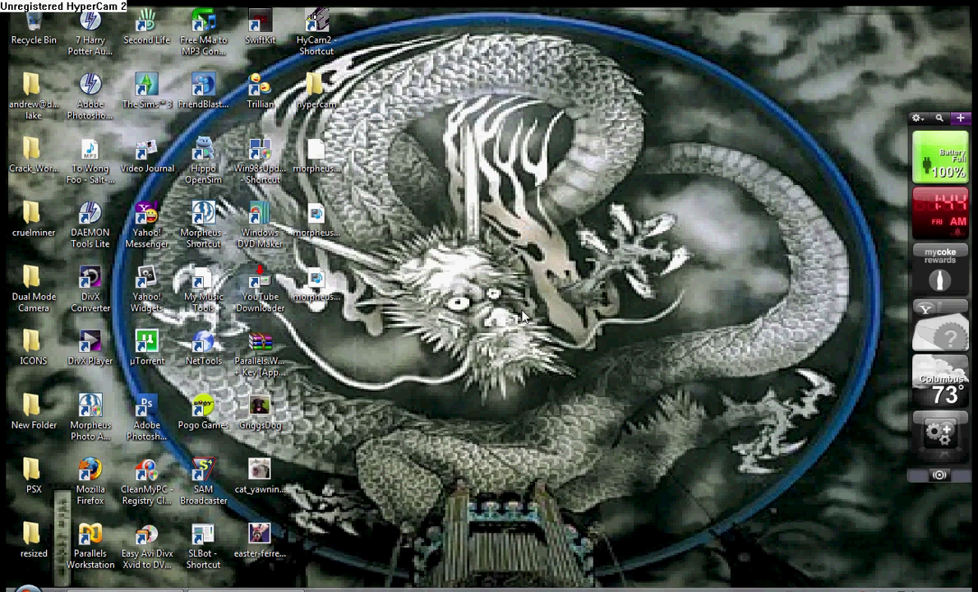